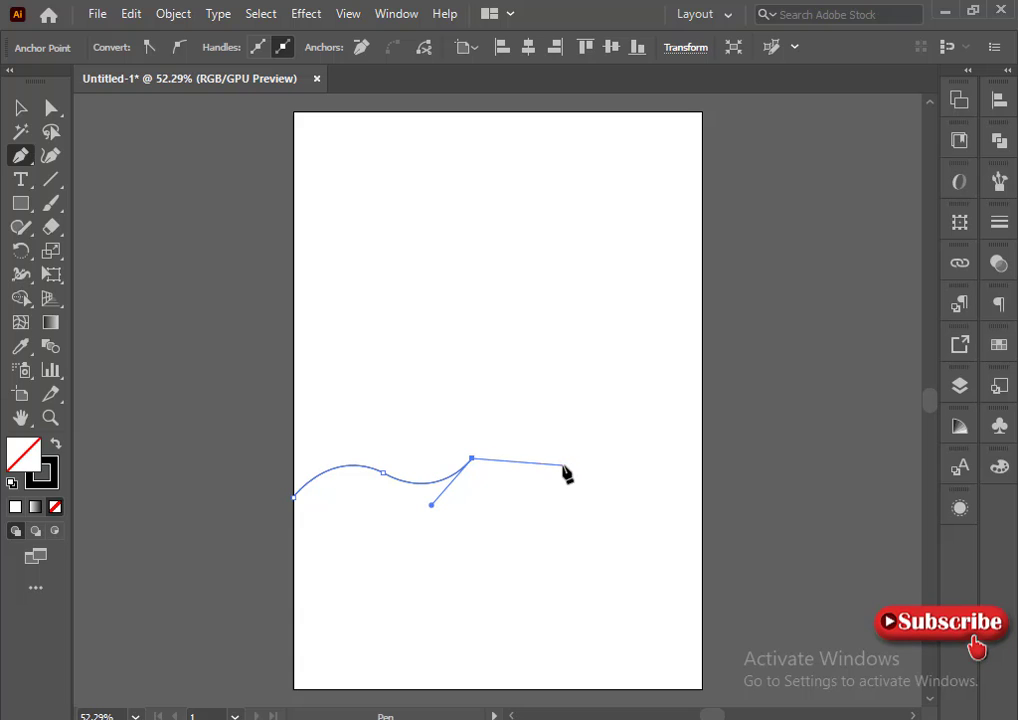
Extend the wavy mountain ridge outline with the Pen tool through more dips and two sharp peaks to the artboard's right edge
{"action": "left_click_drag", "start_coordinate": [549, 448], "coordinate": [585, 396]}
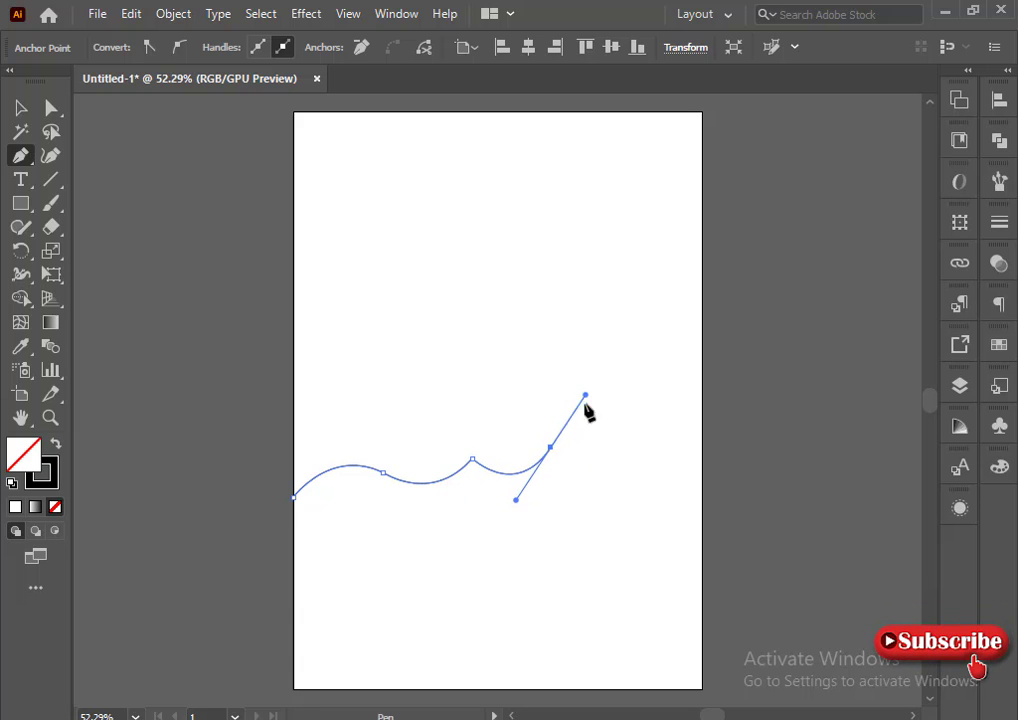
{"action": "left_click", "coordinate": [622, 488]}
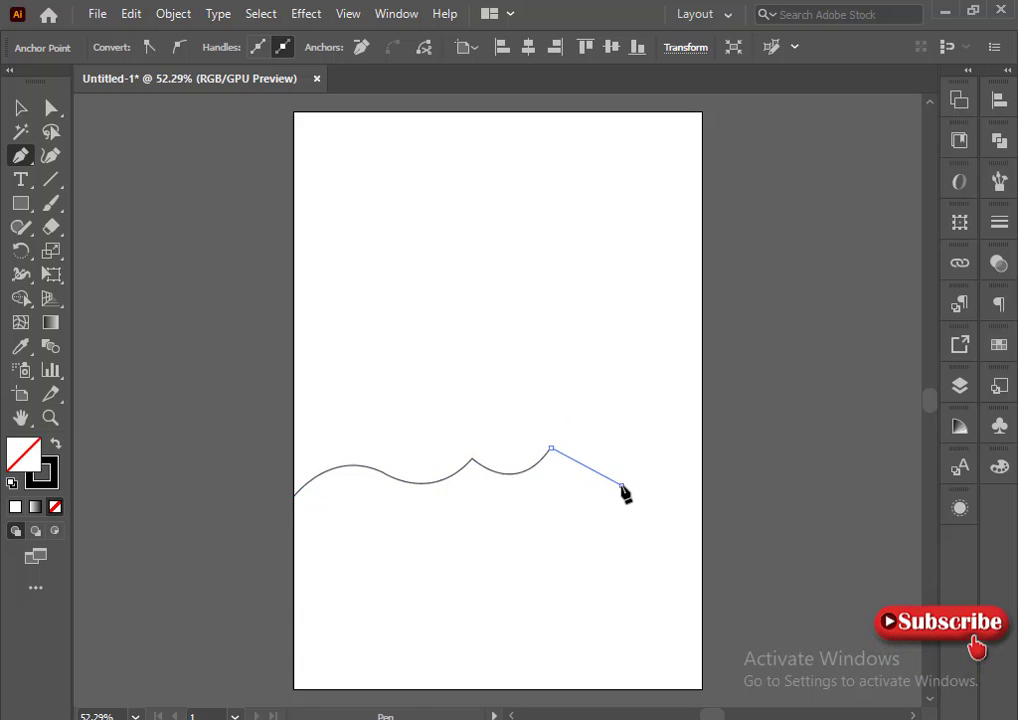
{"action": "left_click_drag", "start_coordinate": [675, 499], "coordinate": [675, 499]}
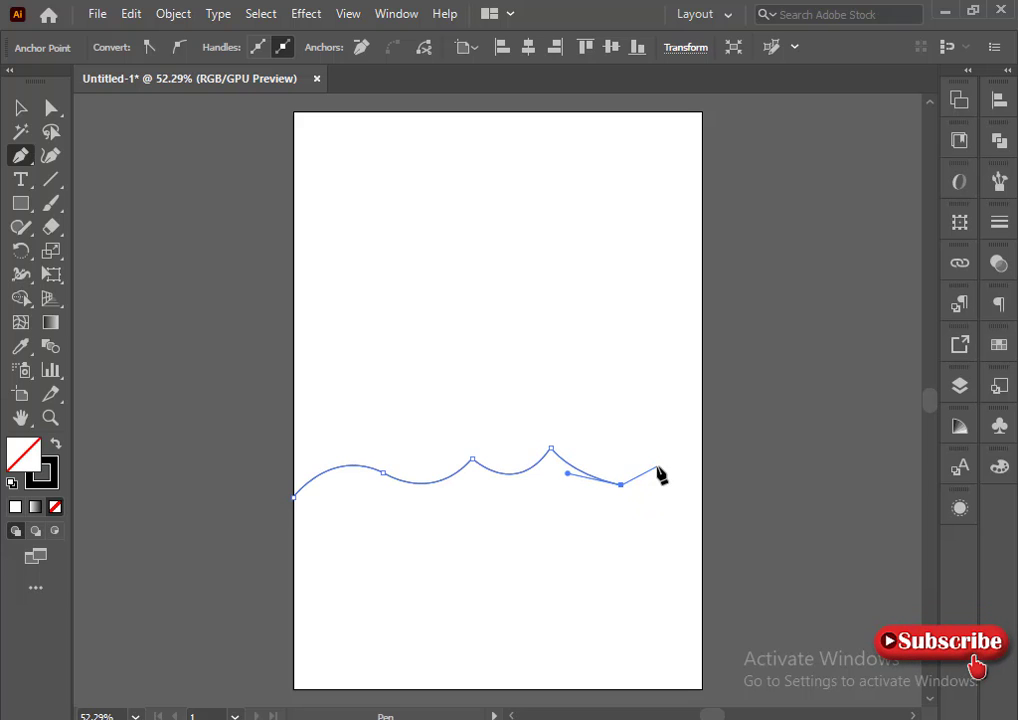
{"action": "left_click_drag", "start_coordinate": [665, 433], "coordinate": [667, 445]}
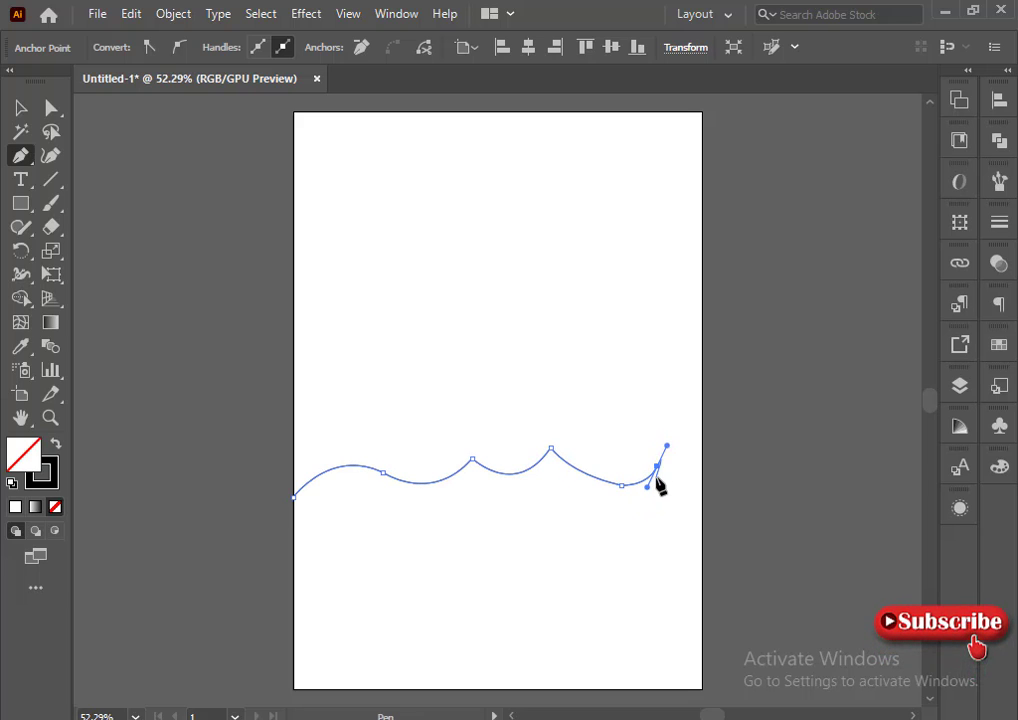
{"action": "left_click", "coordinate": [702, 511]}
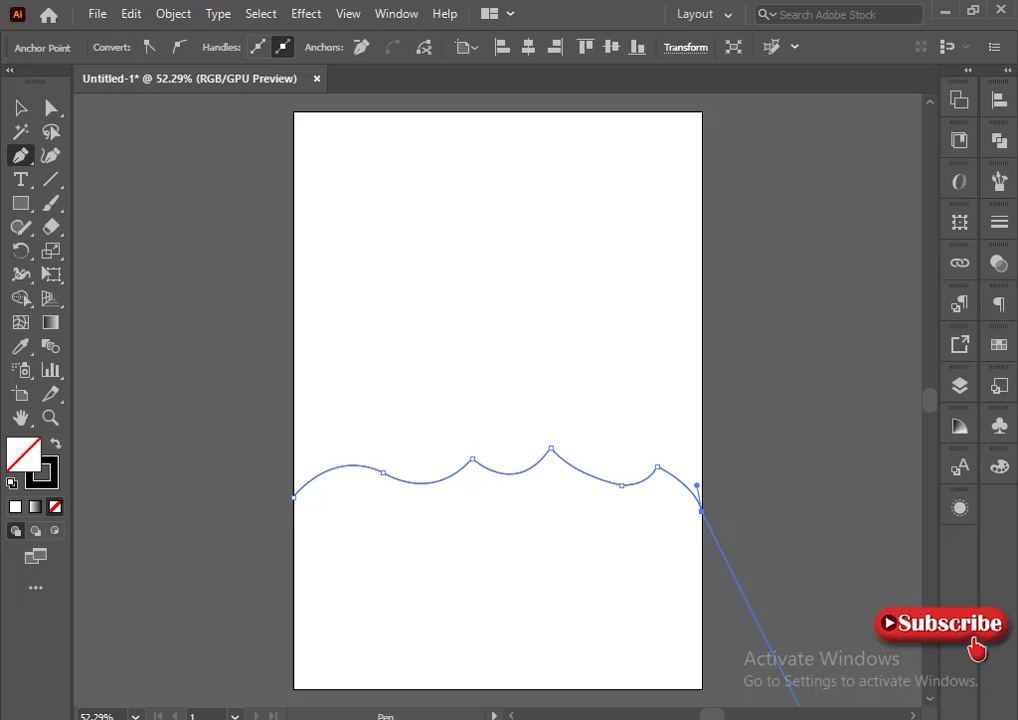
Close the ridge outline along the artboard's right edge, bottom corners and left edge, back to its starting anchor
{"action": "left_click", "coordinate": [703, 689]}
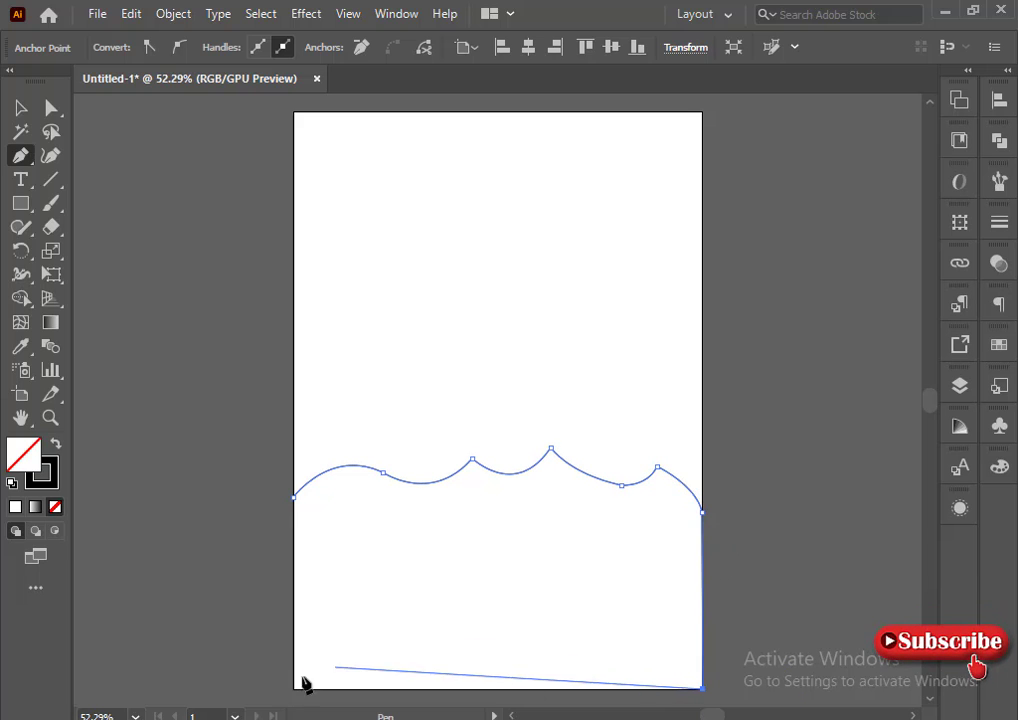
{"action": "left_click", "coordinate": [293, 689]}
{"action": "left_click", "coordinate": [293, 497]}
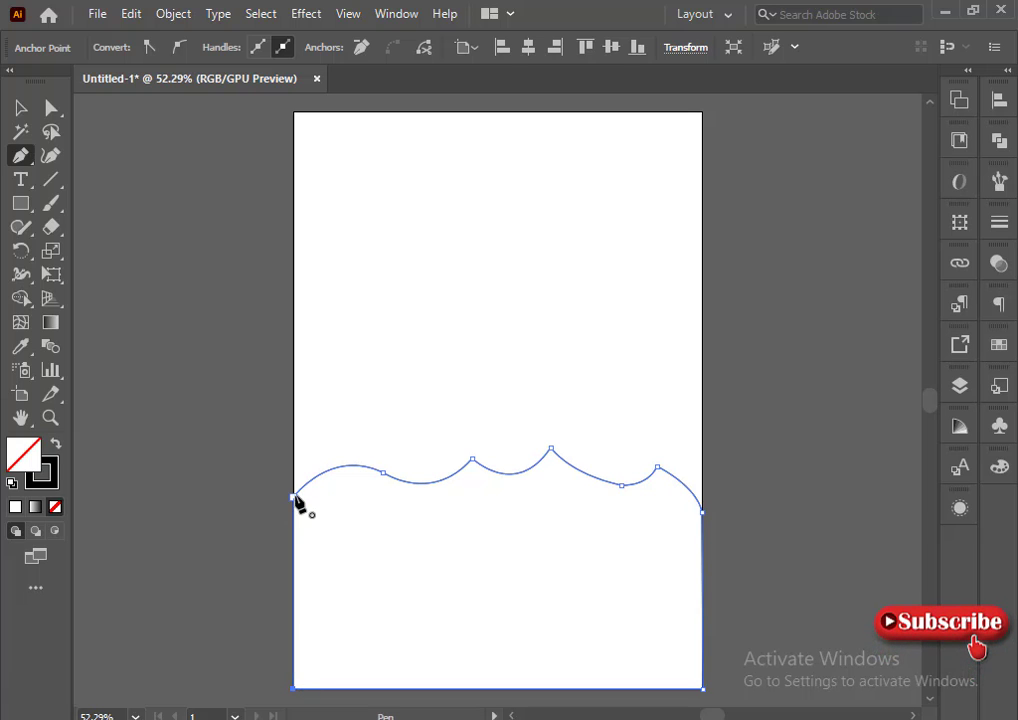
{"action": "left_click", "coordinate": [294, 497]}
{"action": "left_click", "coordinate": [332, 534]}
{"action": "key", "text": "ctrl+z"}
Draw a closed ground strip with a gently curved upper edge along the bottom of the artboard
{"action": "scroll", "coordinate": [420, 552], "scroll_direction": "up", "scroll_amount": 1}
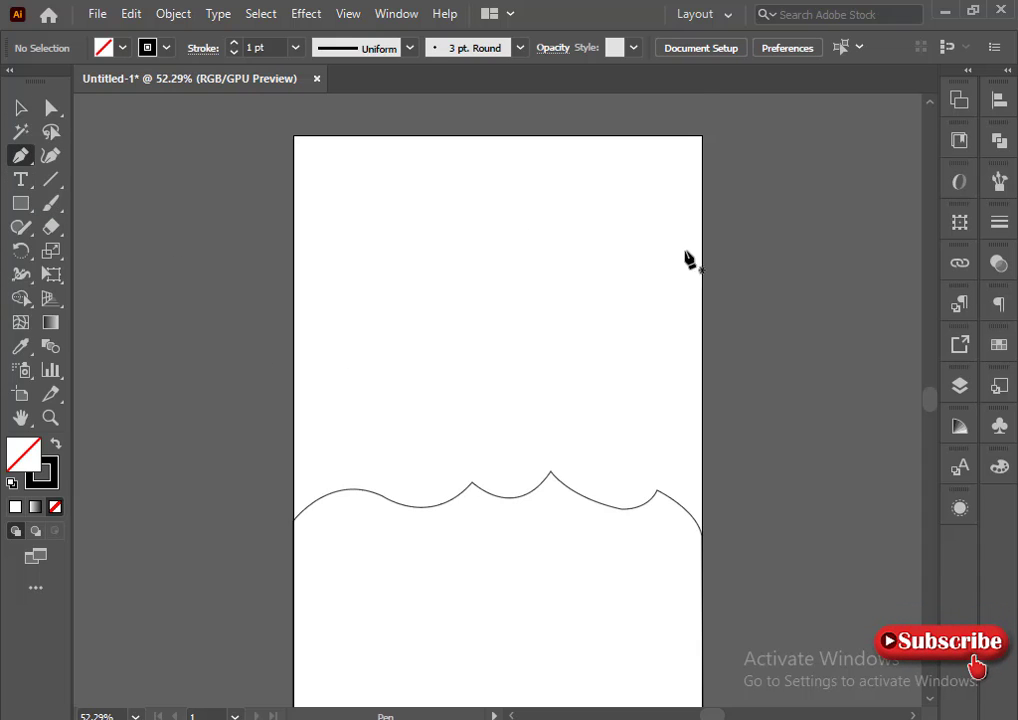
{"action": "scroll", "coordinate": [692, 245], "scroll_direction": "down", "scroll_amount": 2}
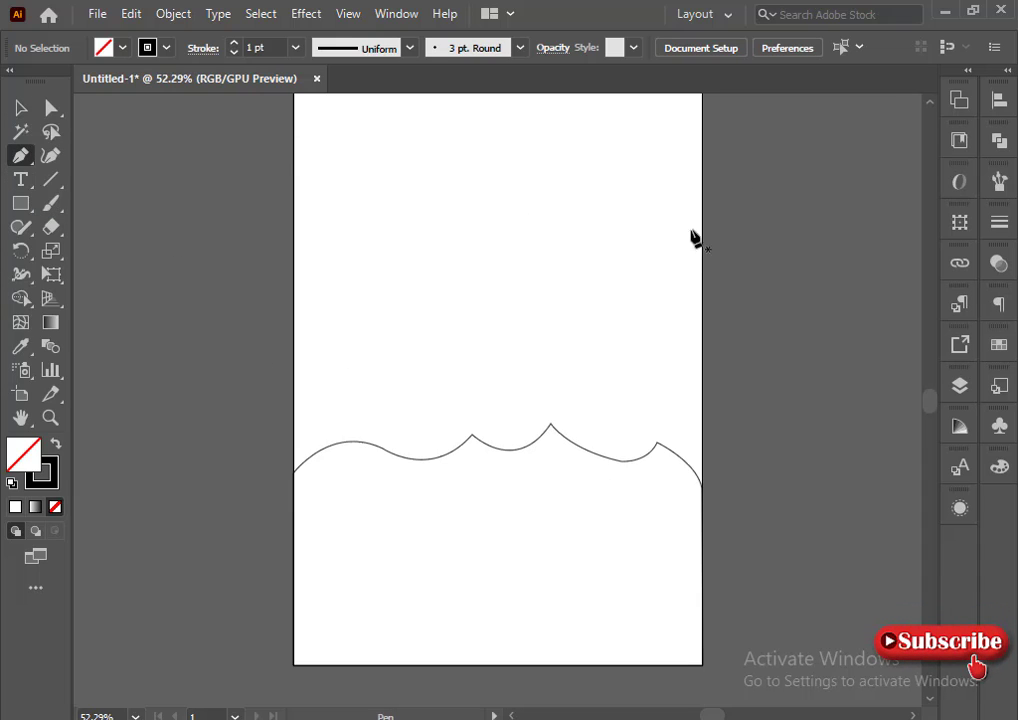
{"action": "left_click", "coordinate": [294, 579]}
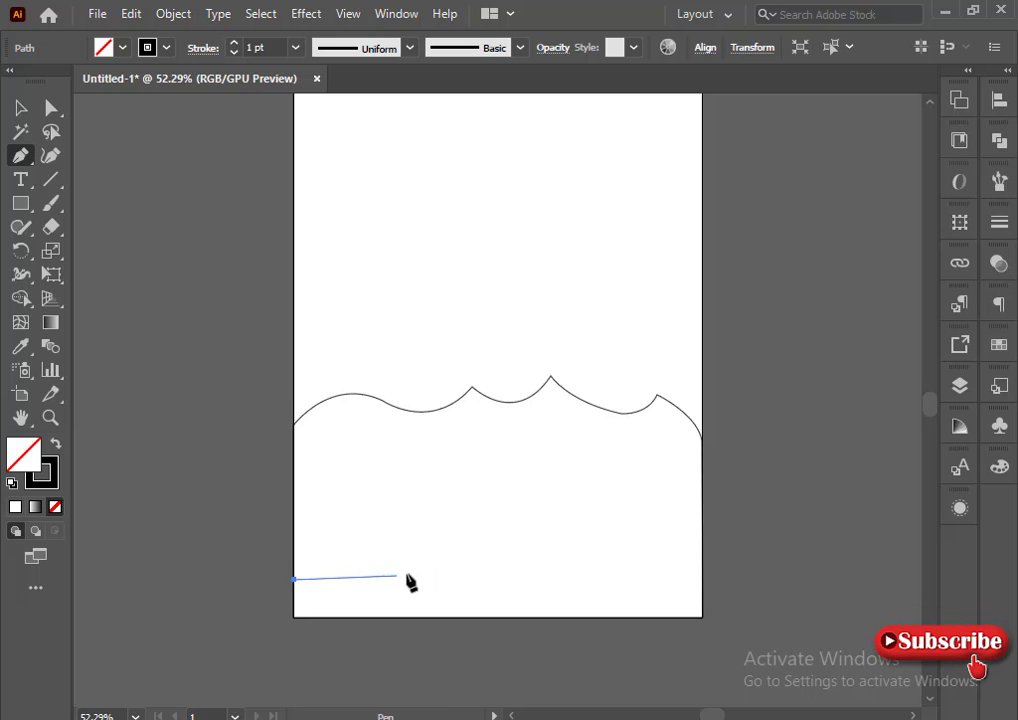
{"action": "left_click_drag", "start_coordinate": [447, 575], "coordinate": [478, 563]}
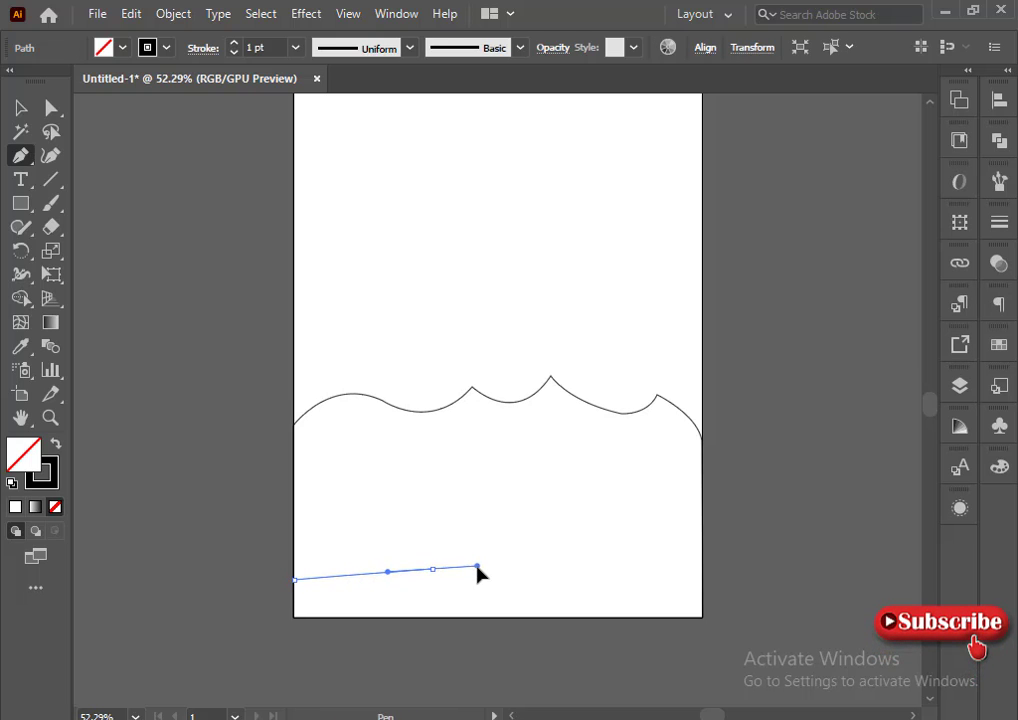
{"action": "left_click", "coordinate": [432, 569]}
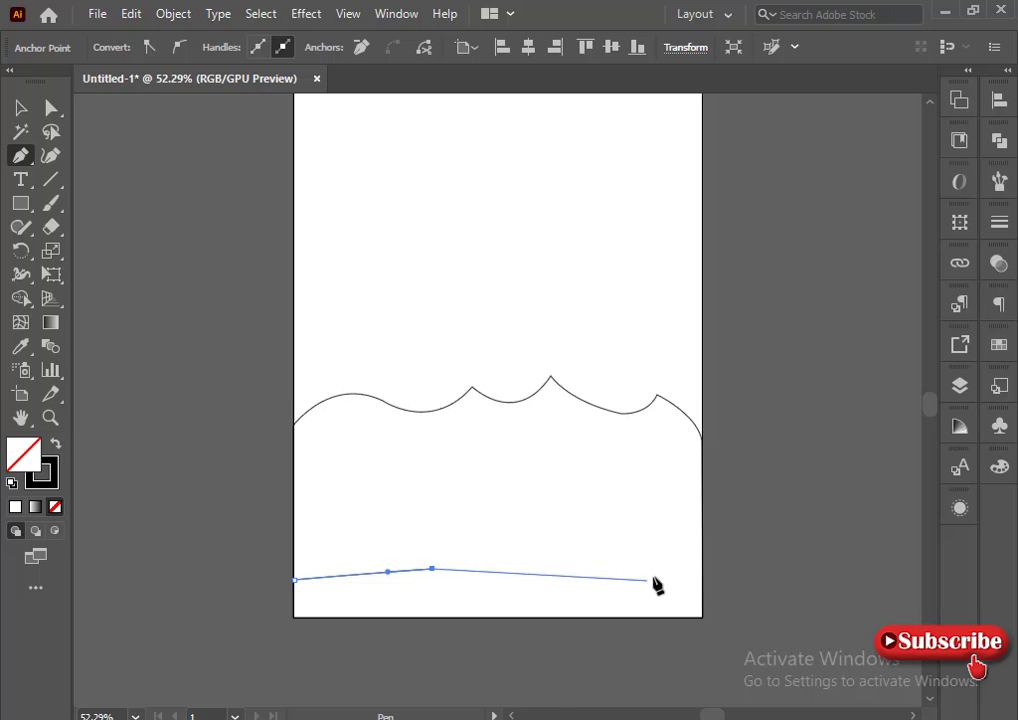
{"action": "left_click_drag", "start_coordinate": [654, 576], "coordinate": [750, 601]}
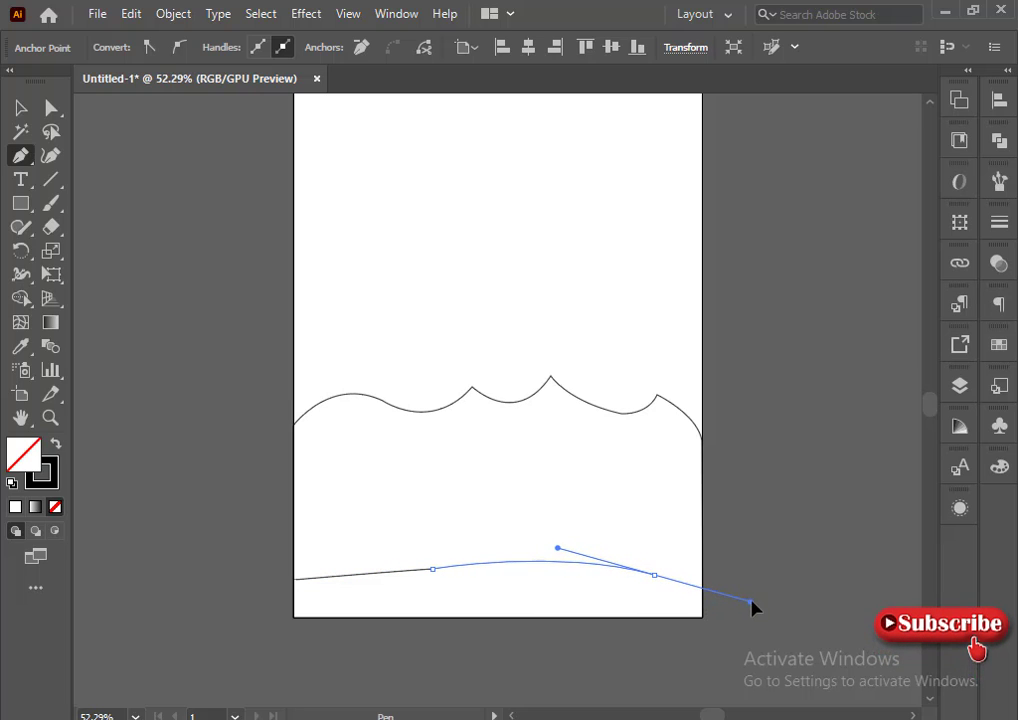
{"action": "left_click", "coordinate": [654, 576]}
{"action": "left_click", "coordinate": [702, 617]}
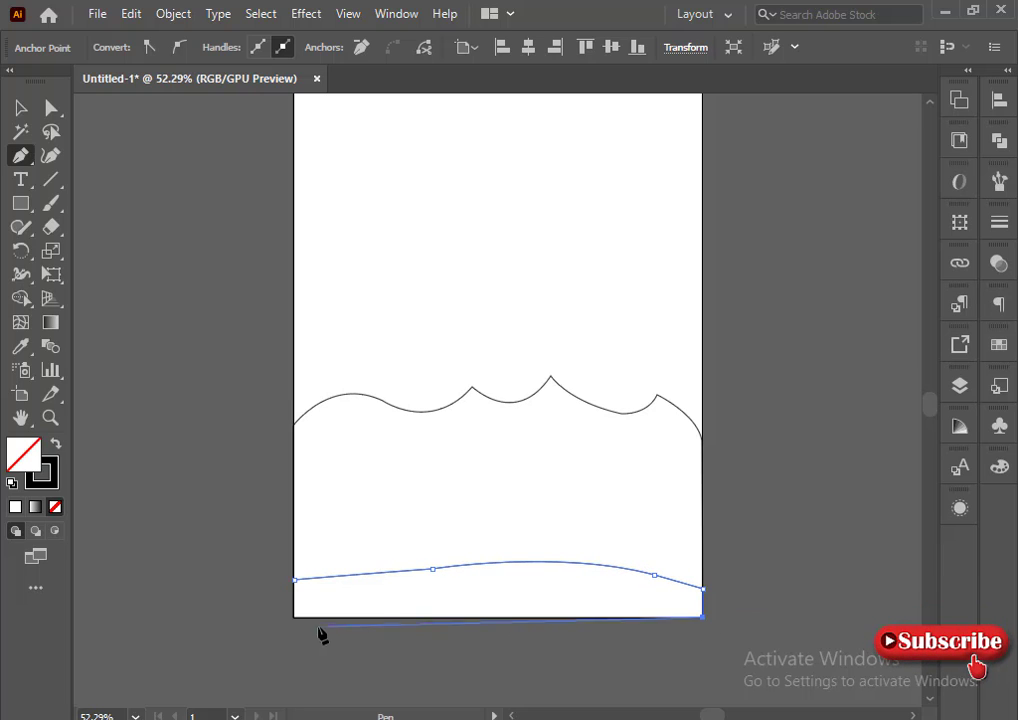
{"action": "left_click", "coordinate": [293, 616]}
{"action": "left_click", "coordinate": [294, 580]}
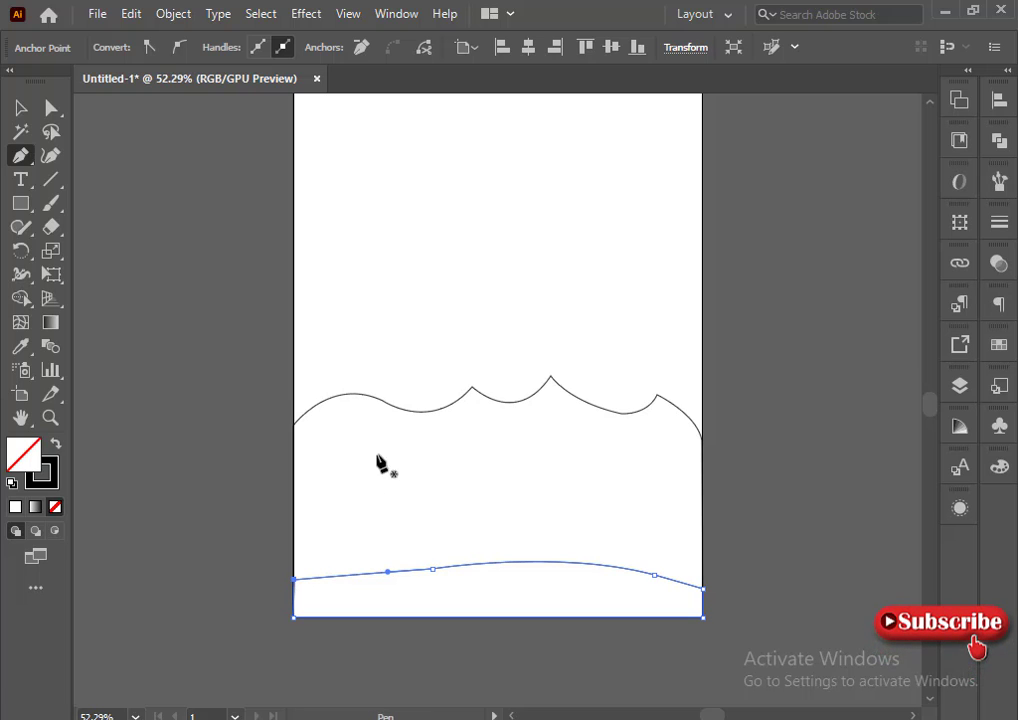
Draw a closed curved shading shape under the left part of the ridge, following the ridge line up to its first peak
{"action": "left_click", "coordinate": [293, 425]}
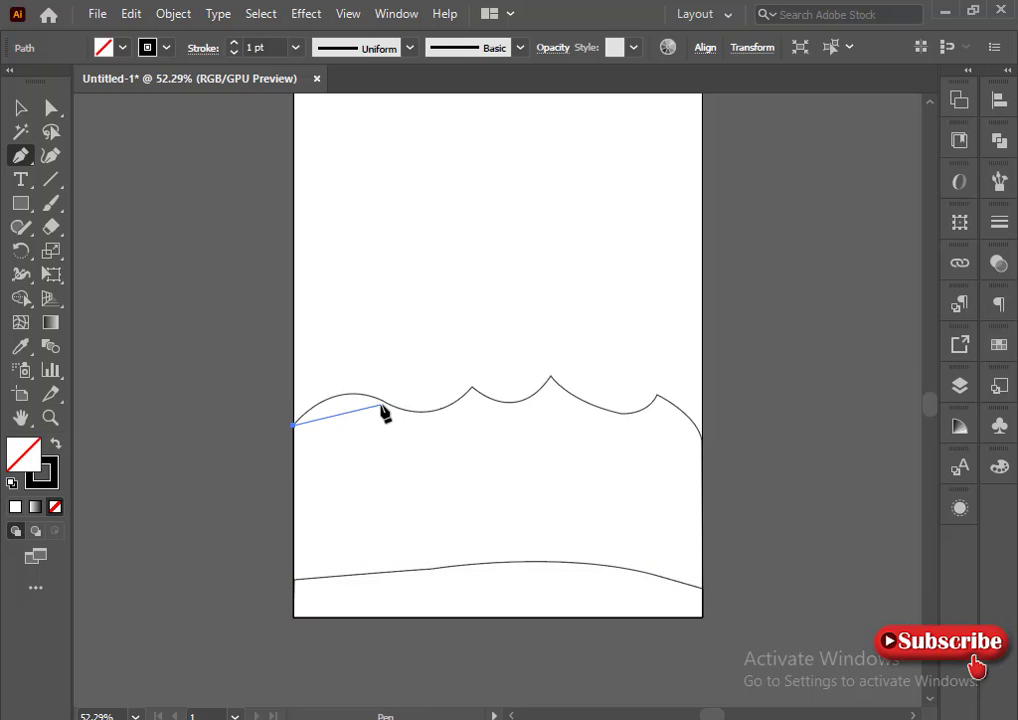
{"action": "left_click_drag", "start_coordinate": [382, 401], "coordinate": [433, 425]}
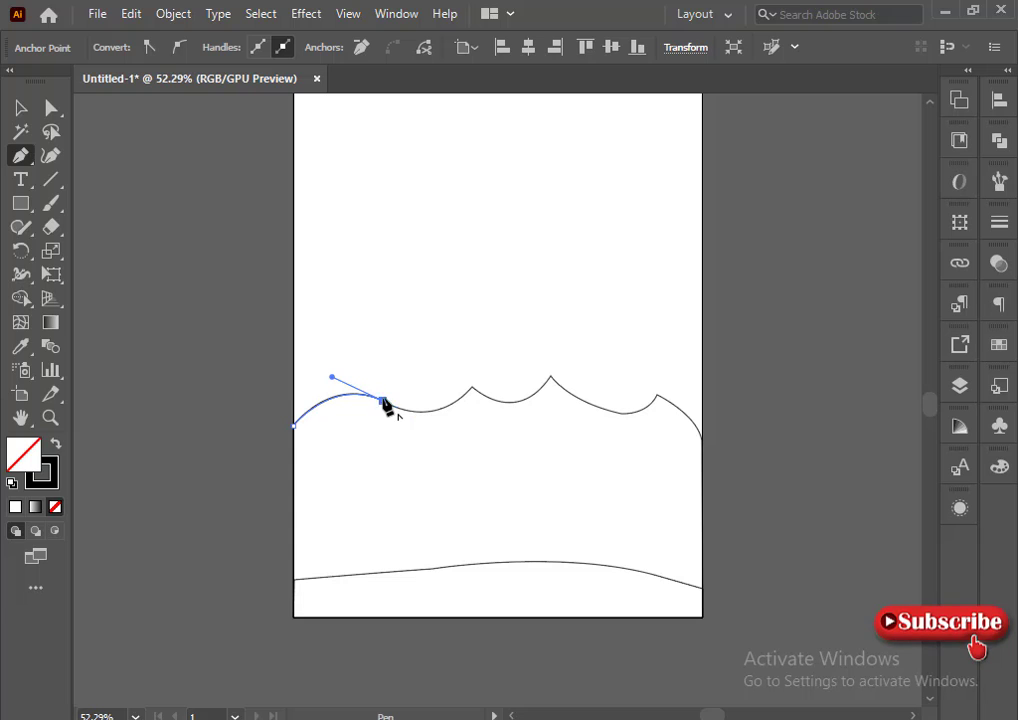
{"action": "left_click_drag", "start_coordinate": [471, 389], "coordinate": [511, 341]}
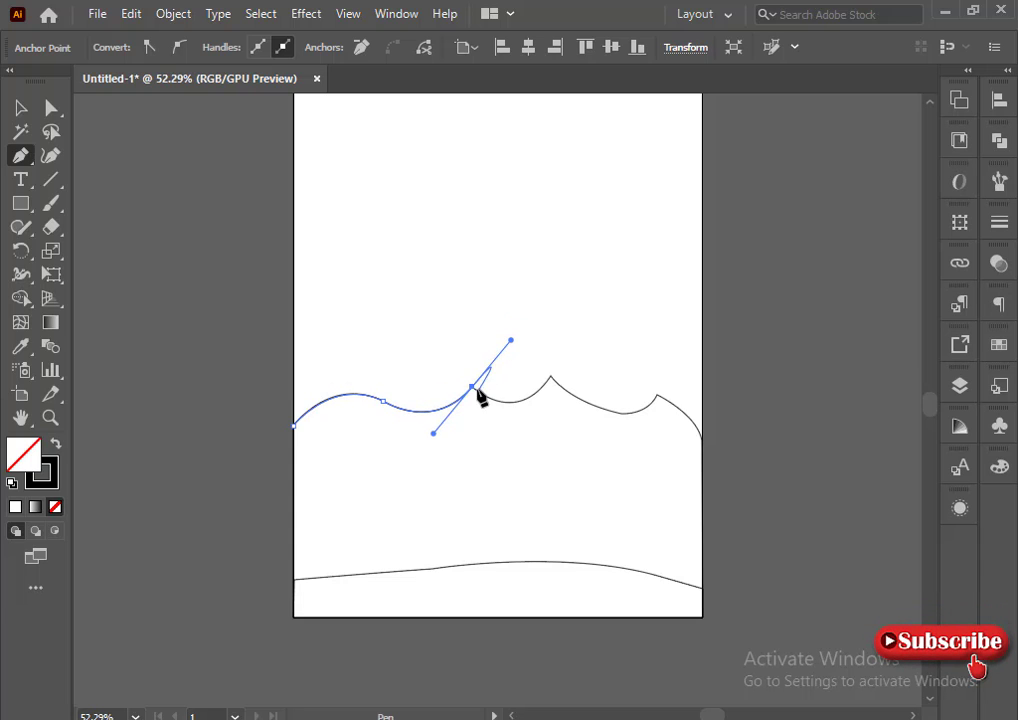
{"action": "left_click", "coordinate": [472, 388]}
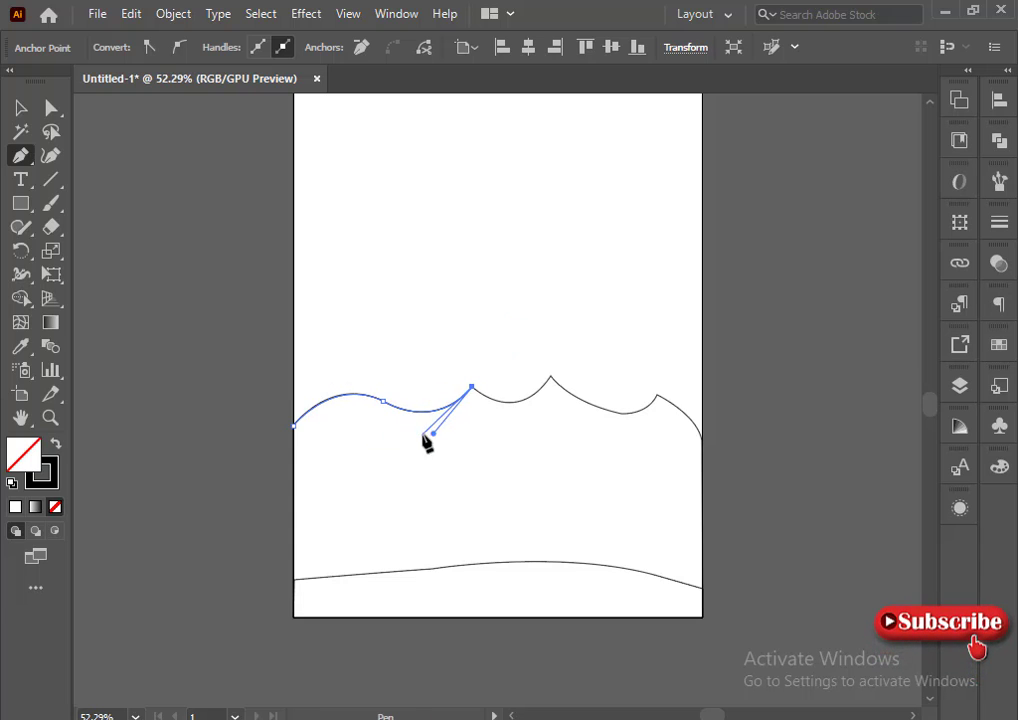
{"action": "left_click_drag", "start_coordinate": [423, 435], "coordinate": [391, 451]}
{"action": "left_click", "coordinate": [422, 434]}
{"action": "left_click_drag", "start_coordinate": [349, 468], "coordinate": [285, 405]}
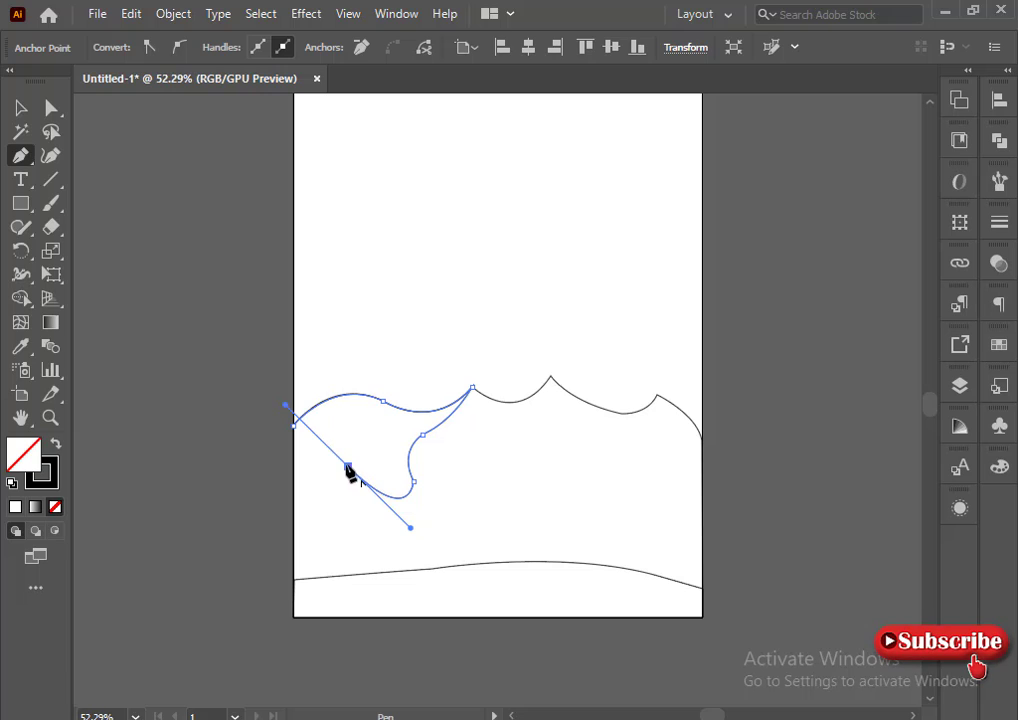
{"action": "left_click_drag", "start_coordinate": [295, 454], "coordinate": [272, 468]}
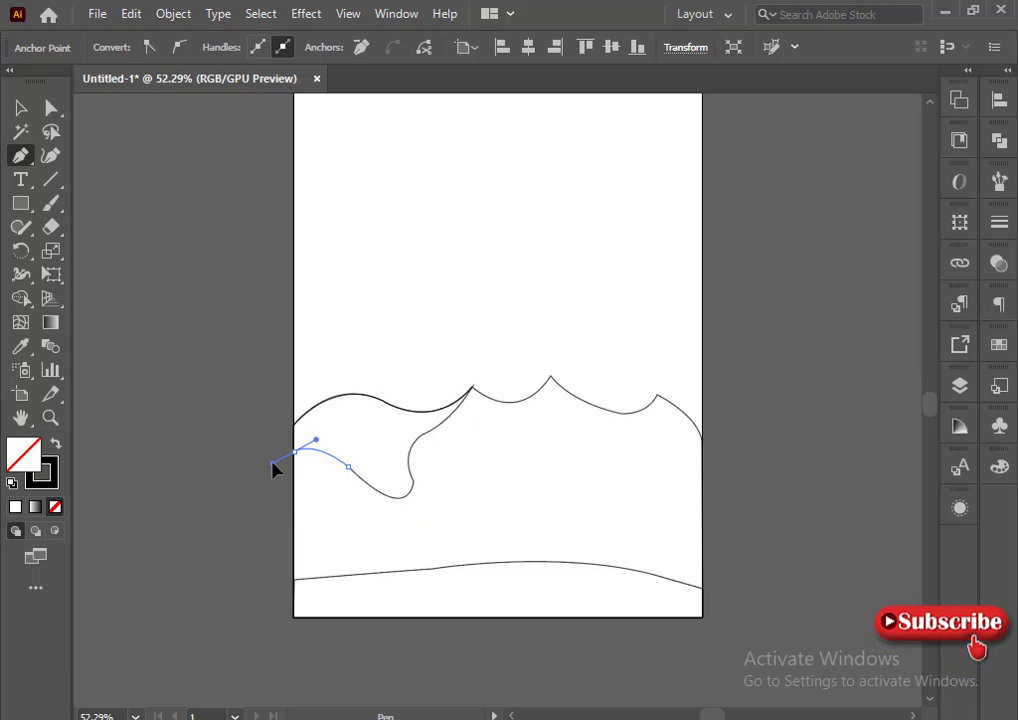
{"action": "left_click", "coordinate": [294, 425]}
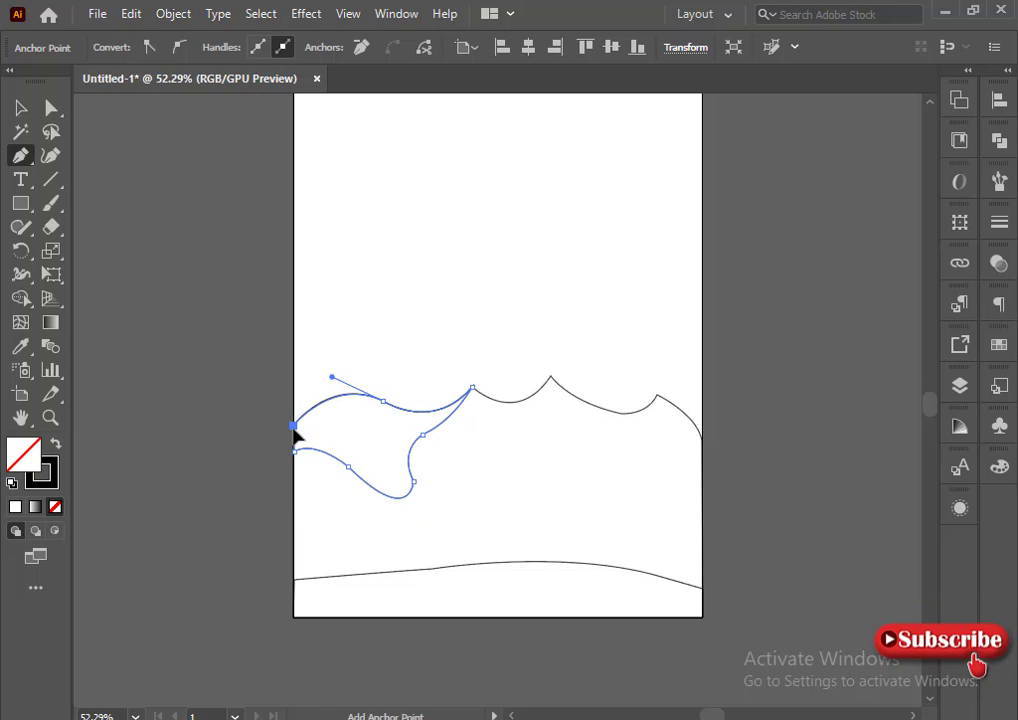
Draw a closed, tapering curved shading shape hanging from the tallest middle peak down to a point above the ground strip
{"action": "left_click", "coordinate": [551, 377]}
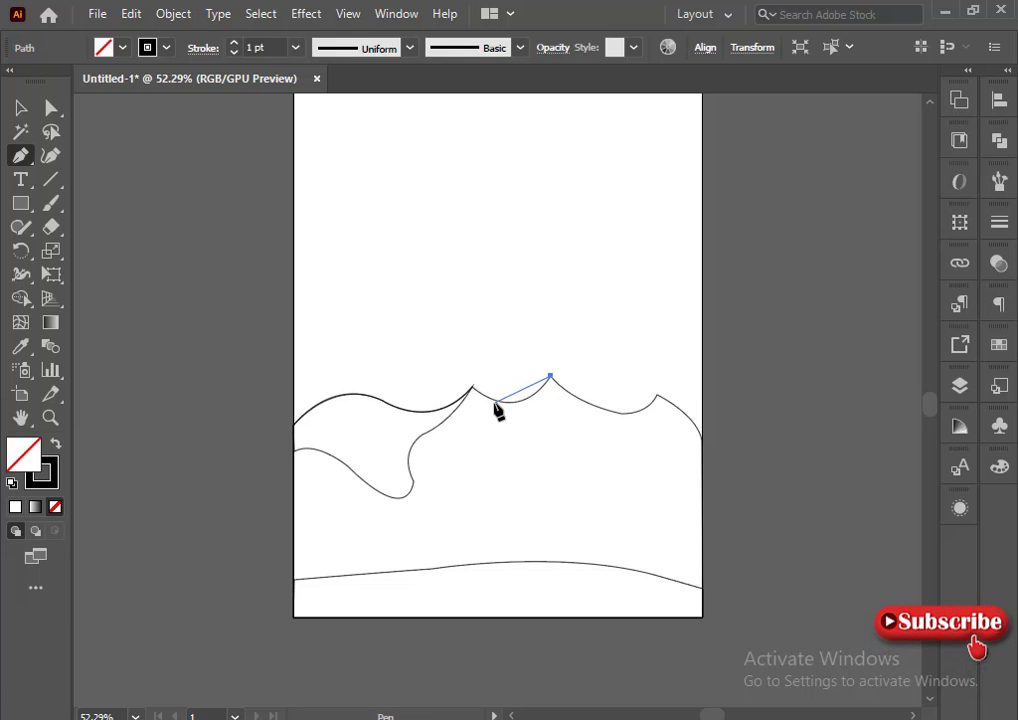
{"action": "left_click_drag", "start_coordinate": [476, 408], "coordinate": [449, 392]}
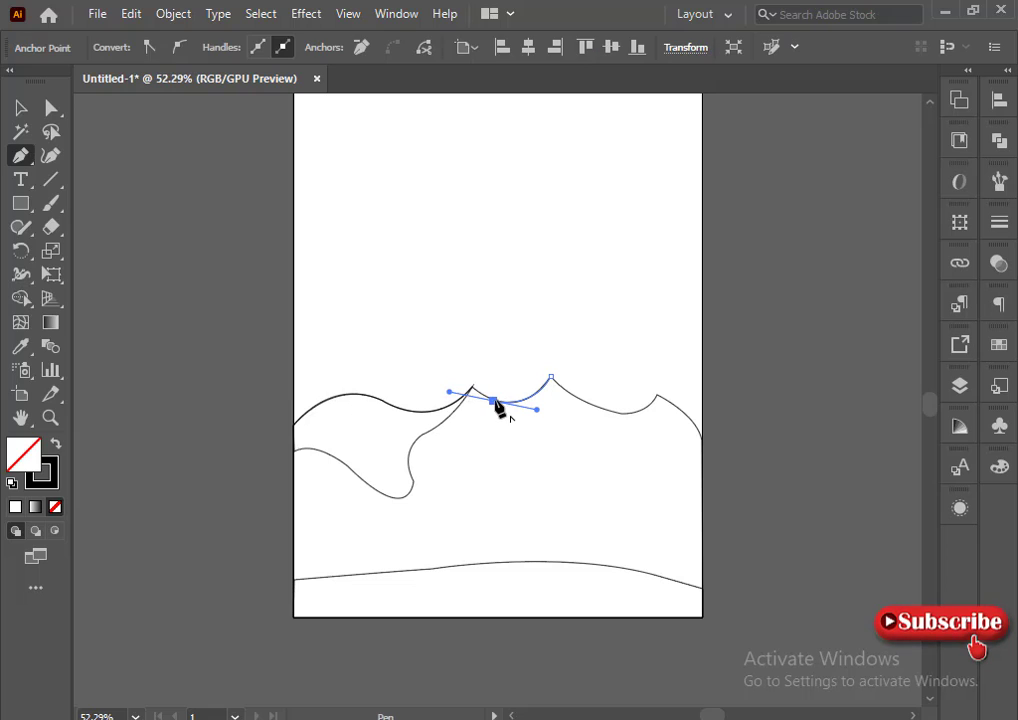
{"action": "left_click", "coordinate": [495, 453]}
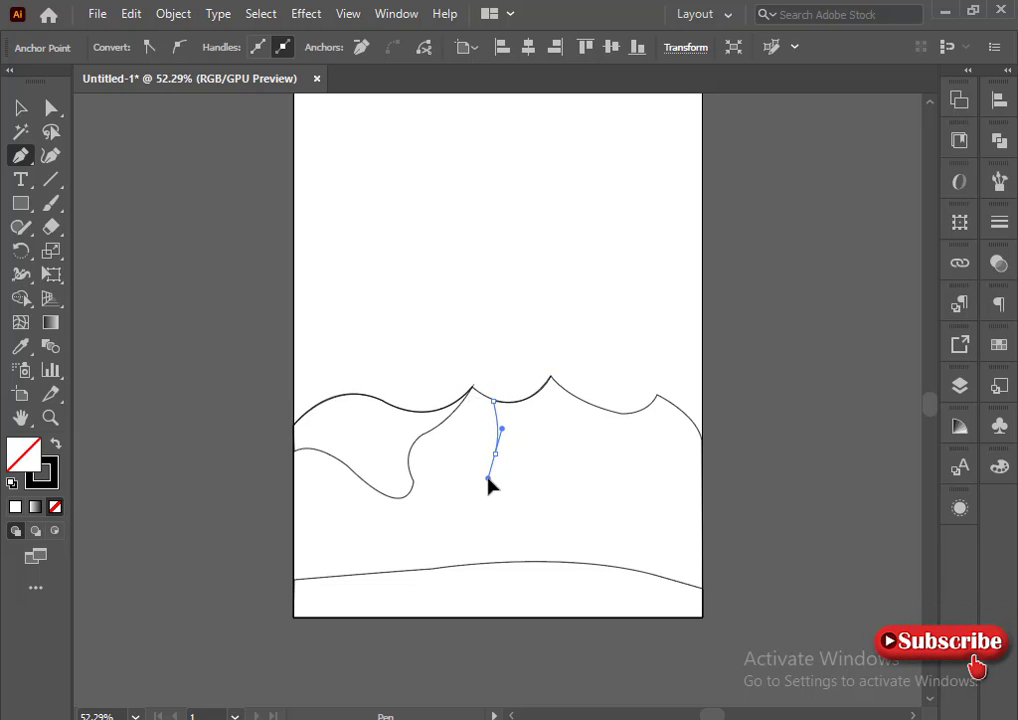
{"action": "left_click_drag", "start_coordinate": [525, 538], "coordinate": [565, 563]}
{"action": "left_click_drag", "start_coordinate": [535, 437], "coordinate": [575, 396]}
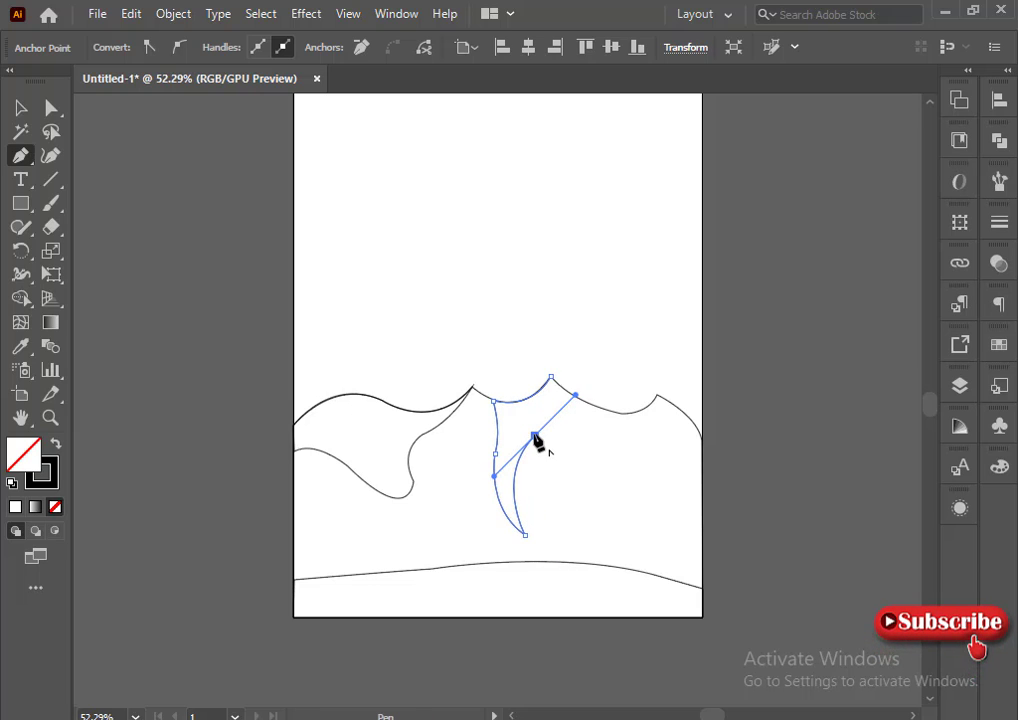
{"action": "left_click", "coordinate": [536, 438]}
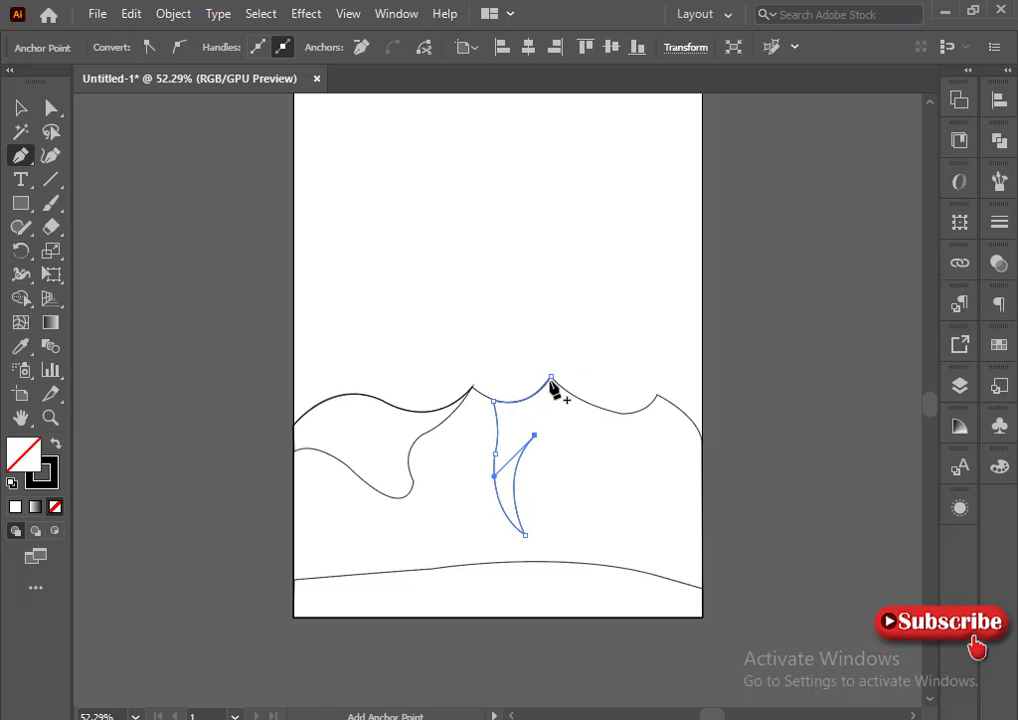
{"action": "left_click", "coordinate": [592, 480], "text": "ctrl"}
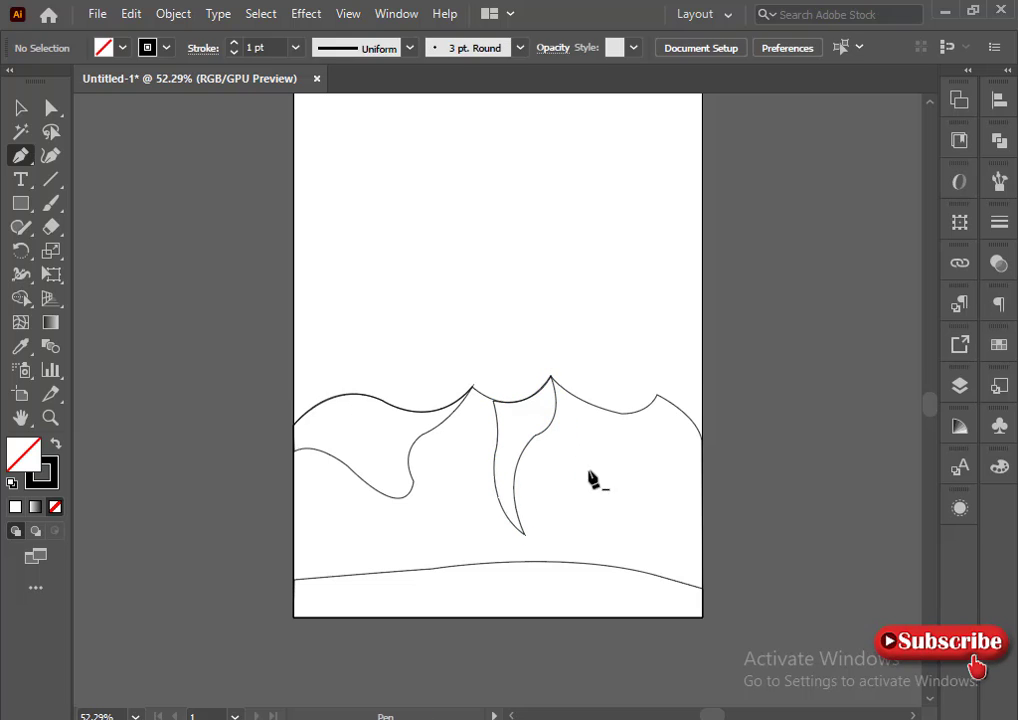
Draw a closed shading shape from the rightmost peak down to the artboard's right edge, following the ridge back to the peak
{"action": "left_click", "coordinate": [657, 395]}
{"action": "left_click_drag", "start_coordinate": [657, 440], "coordinate": [649, 473]}
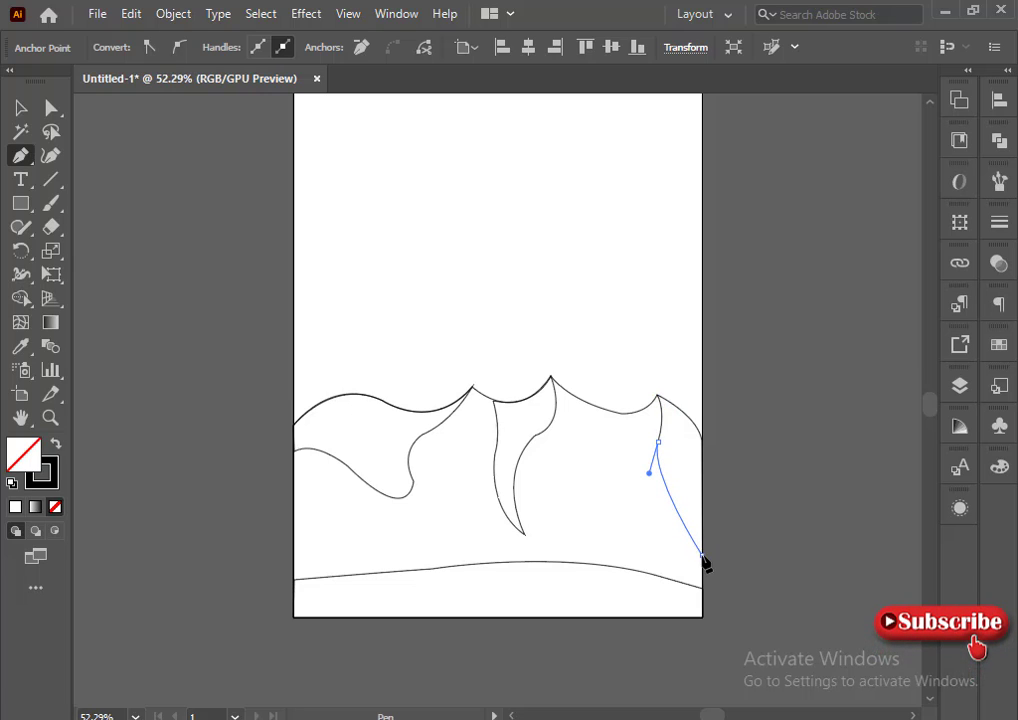
{"action": "left_click", "coordinate": [702, 441]}
{"action": "left_click_drag", "start_coordinate": [657, 395], "coordinate": [617, 376]}
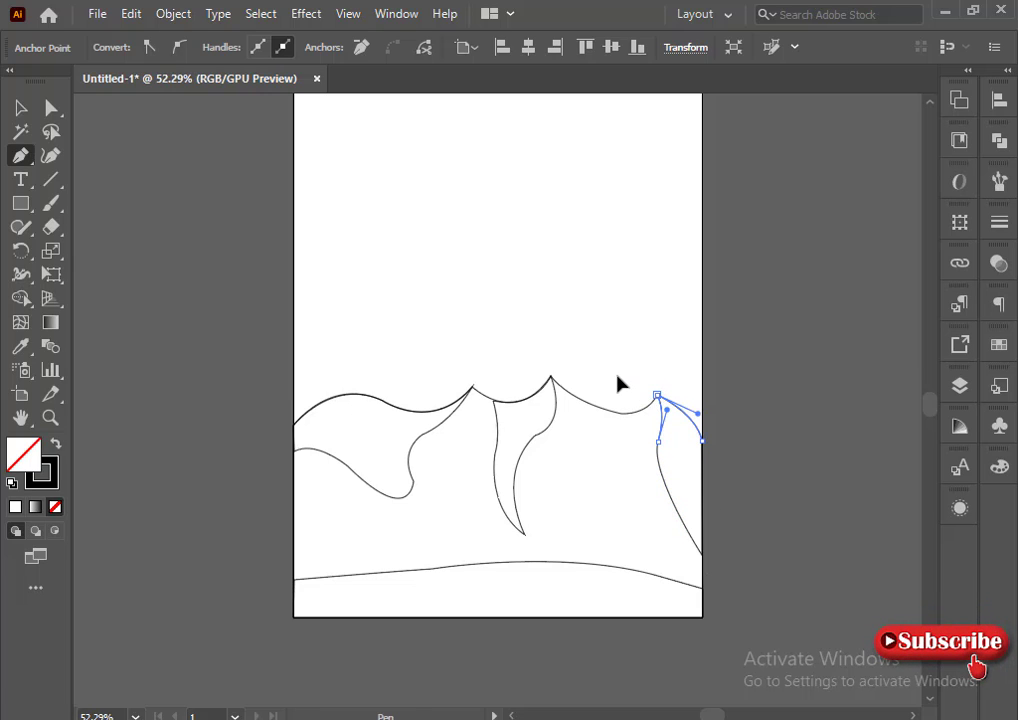
Smooth the kinked anchor on the right side of the middle shading shape and deselect it
{"action": "left_click", "coordinate": [51, 107]}
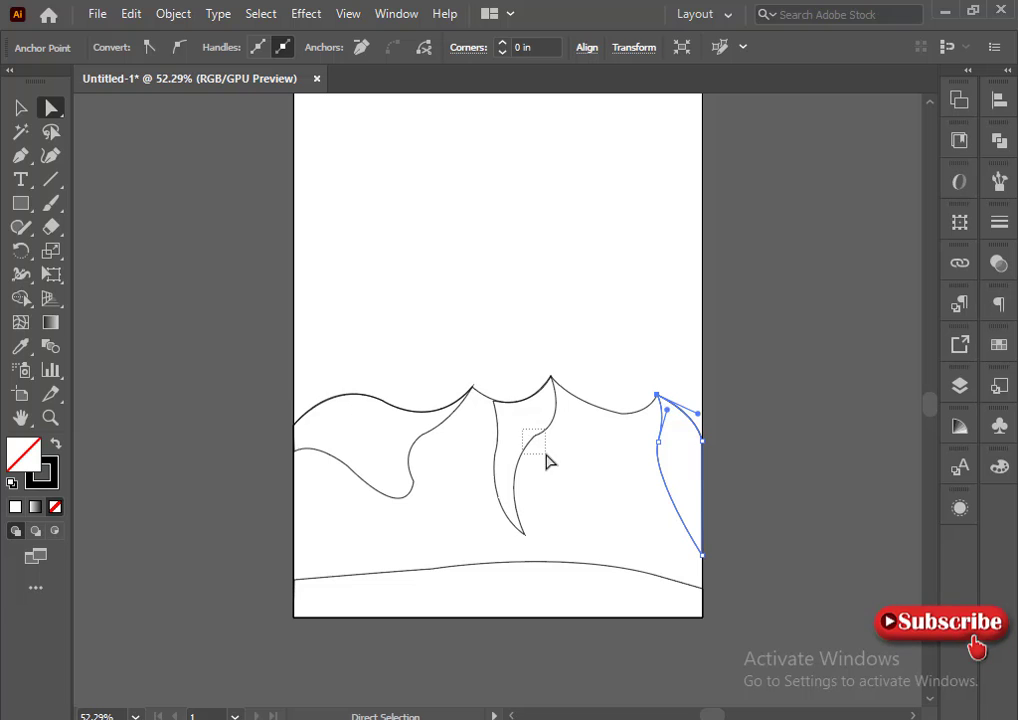
{"action": "left_click", "coordinate": [596, 517]}
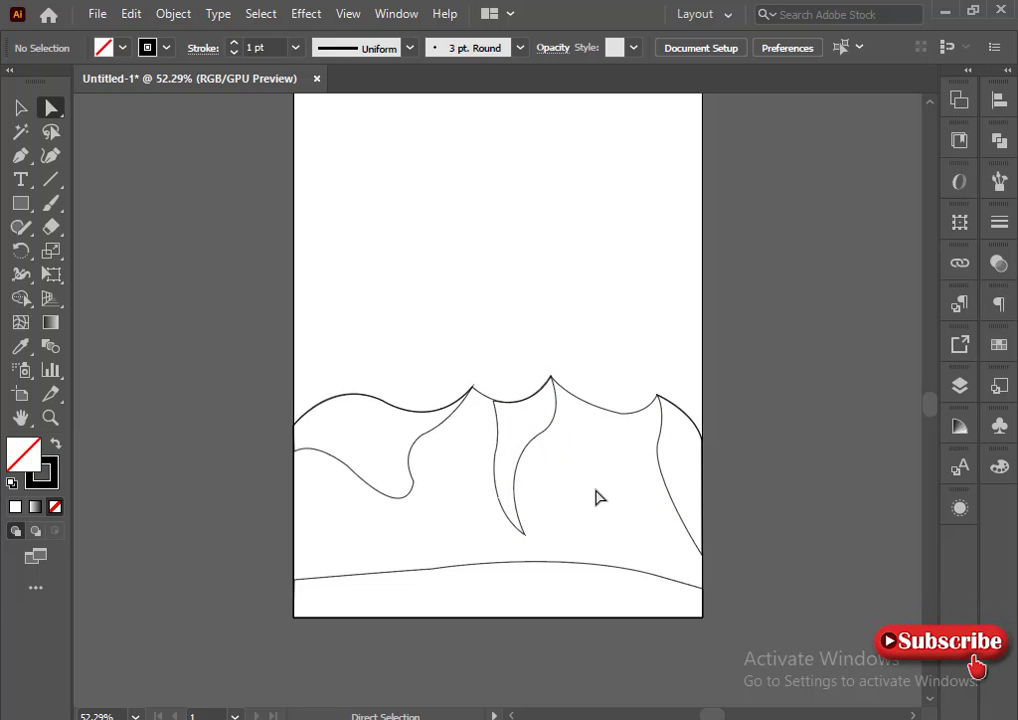
Draw a closed four-sided sky shape from the artboard's upper corners down to a straight edge crossing the mountains below the ridge line
{"action": "scroll", "coordinate": [552, 411], "scroll_direction": "up", "scroll_amount": 3}
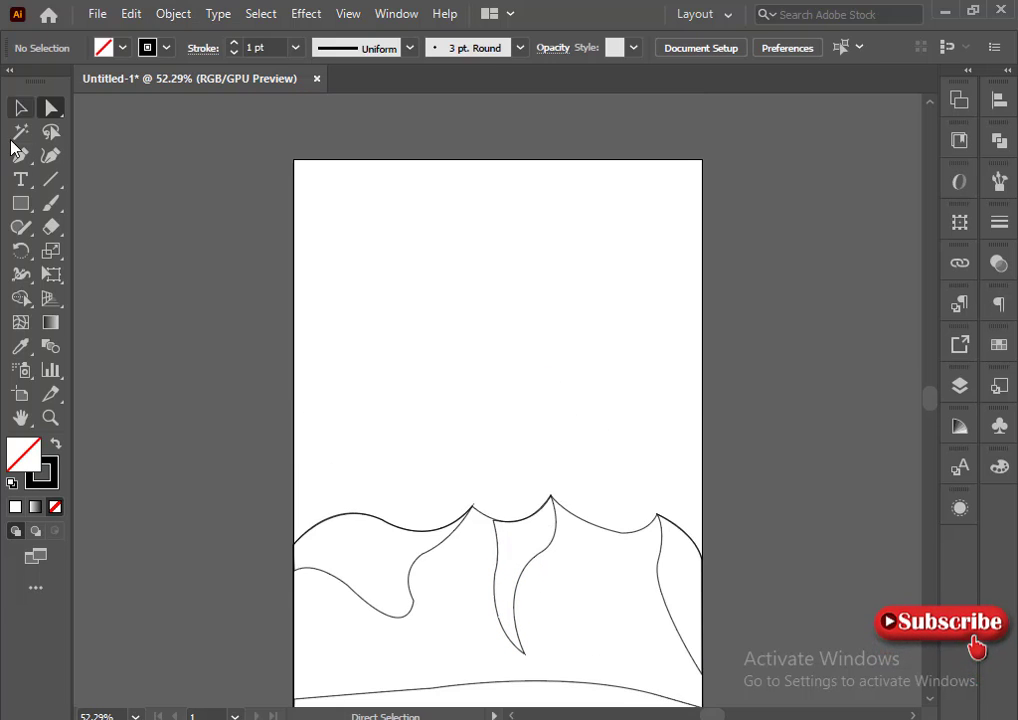
{"action": "left_click", "coordinate": [20, 155]}
{"action": "left_click", "coordinate": [295, 160]}
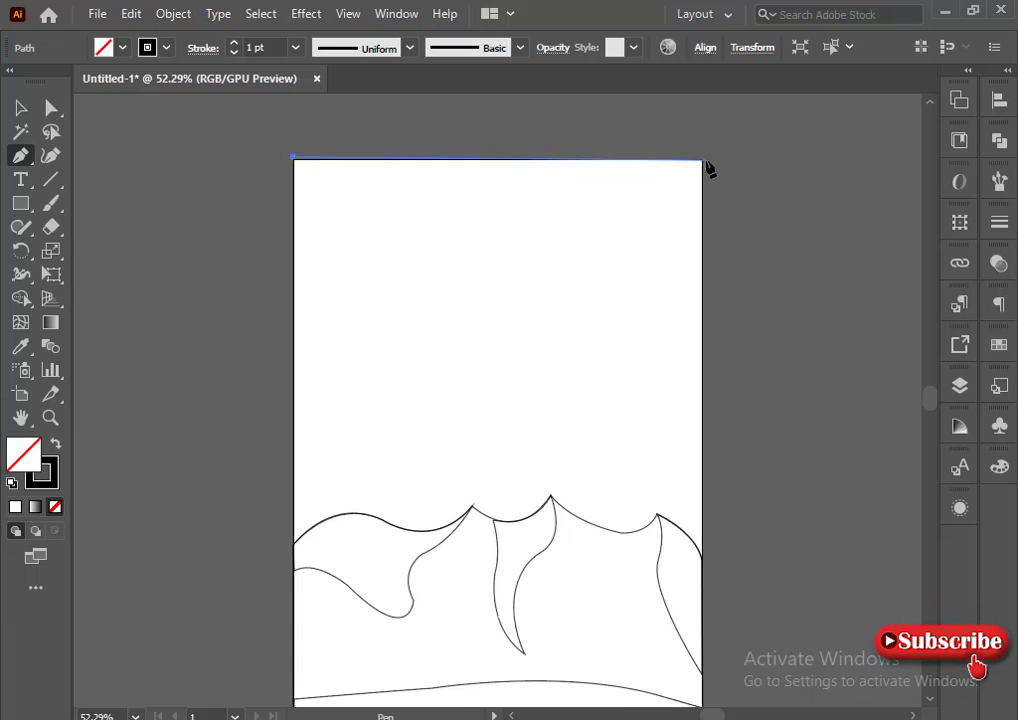
{"action": "left_click", "coordinate": [701, 160]}
{"action": "left_click", "coordinate": [701, 598]}
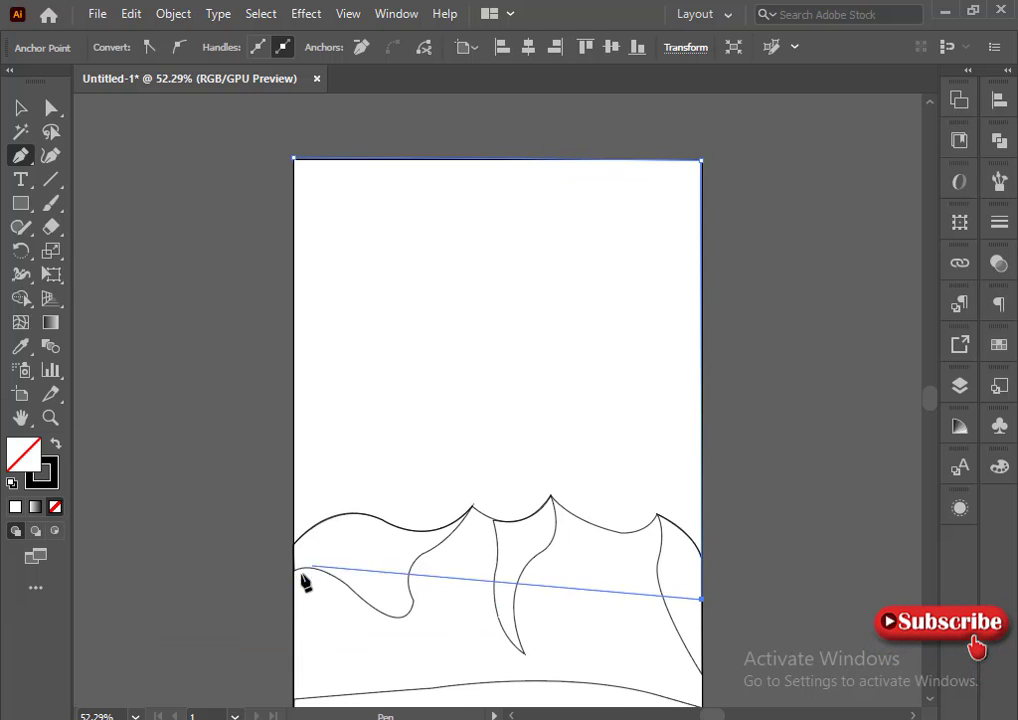
{"action": "left_click", "coordinate": [295, 591]}
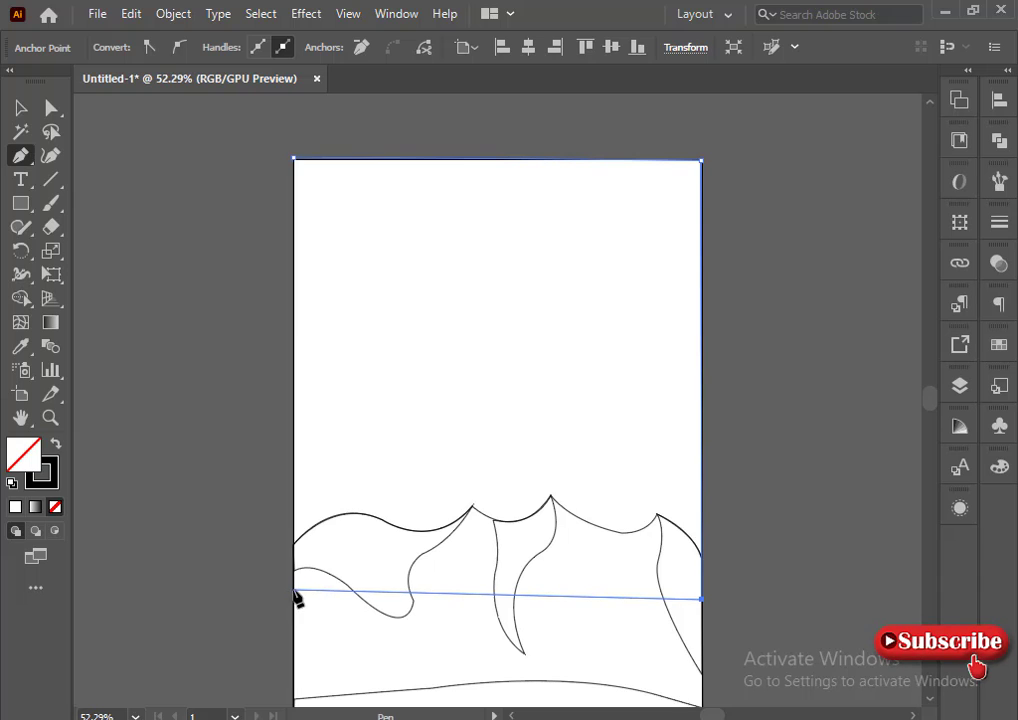
{"action": "left_click", "coordinate": [295, 160]}
{"action": "key", "text": "ctrl+shift+a"}
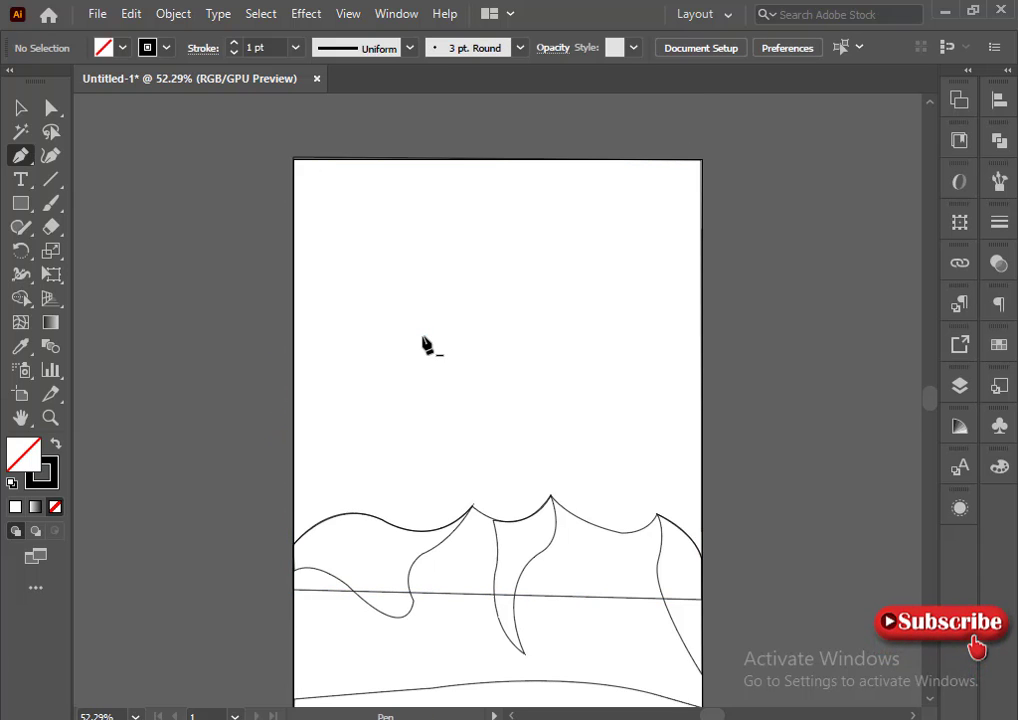
Fill the mountain ridge shape with a bright green starting color and switch the color values to CMYK
{"action": "scroll", "coordinate": [427, 345], "scroll_direction": "down", "scroll_amount": 3}
{"action": "scroll", "coordinate": [427, 345], "scroll_direction": "up", "scroll_amount": 1}
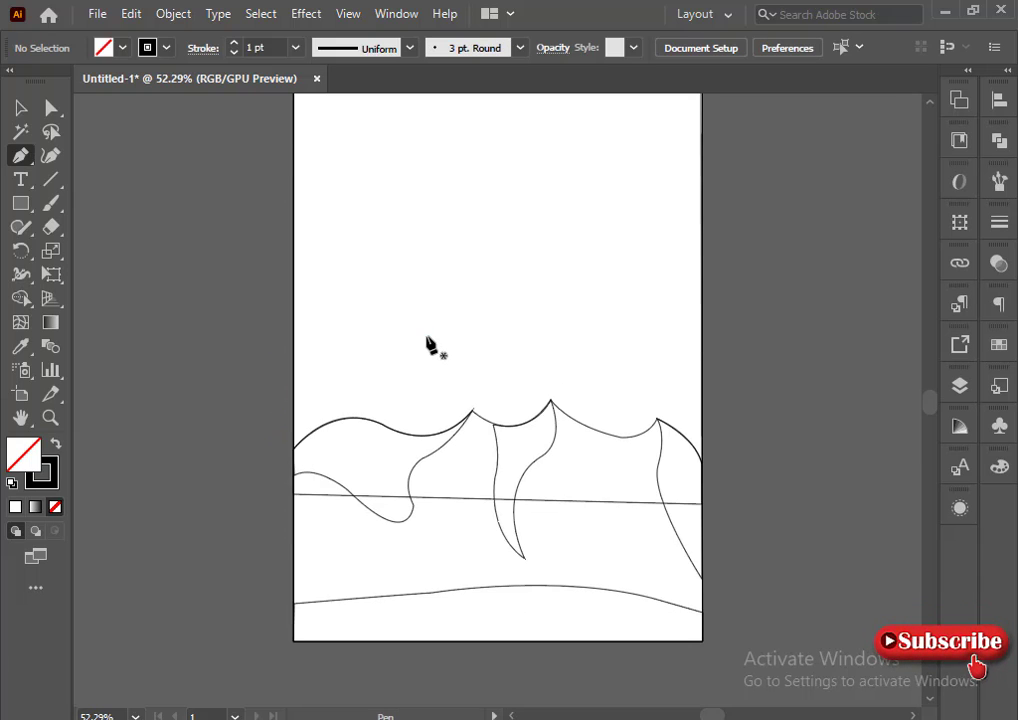
{"action": "scroll", "coordinate": [440, 340], "scroll_direction": "down", "scroll_amount": 2}
{"action": "scroll", "coordinate": [402, 363], "scroll_direction": "up", "scroll_amount": 4}
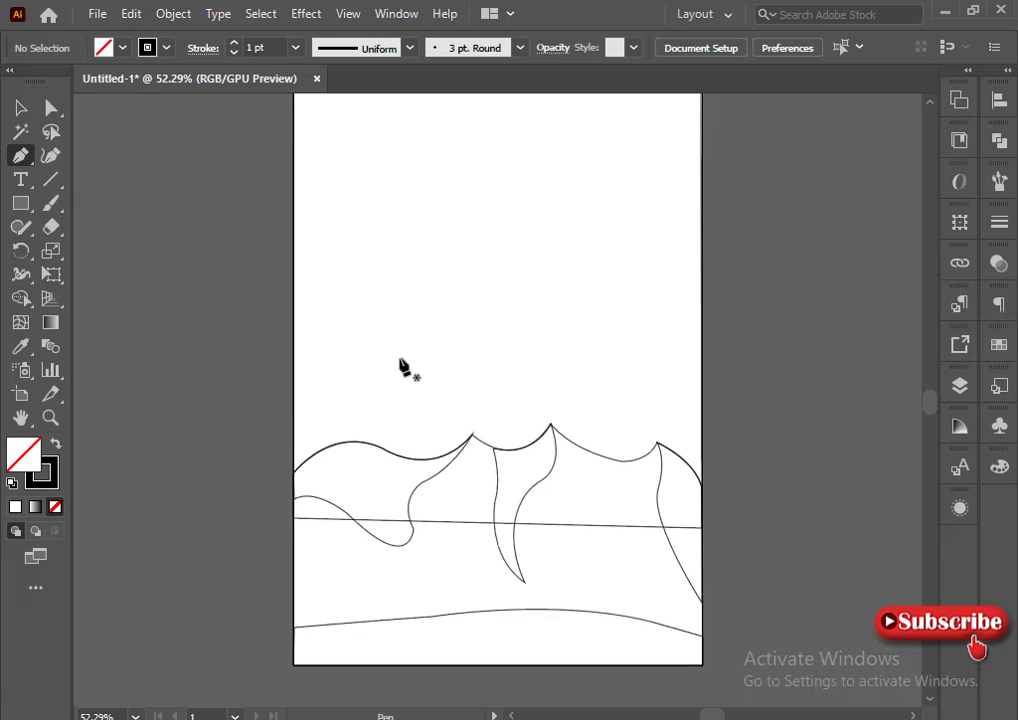
{"action": "left_click", "coordinate": [21, 108]}
{"action": "scroll", "coordinate": [327, 589], "scroll_direction": "down", "scroll_amount": 3}
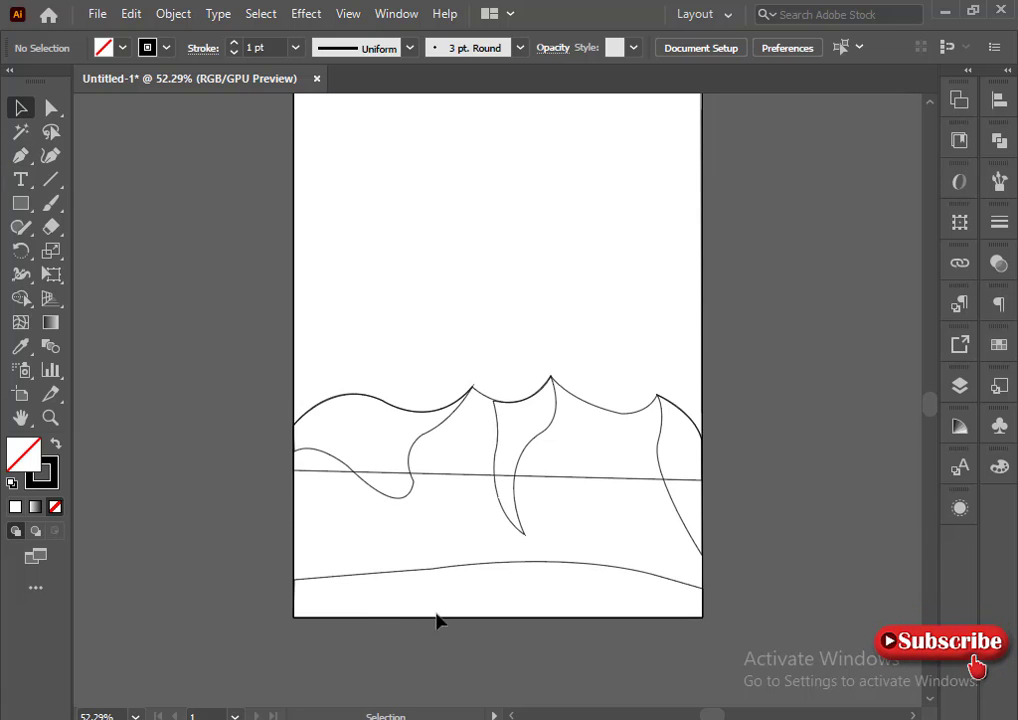
{"action": "left_click", "coordinate": [439, 617]}
{"action": "left_click", "coordinate": [999, 466]}
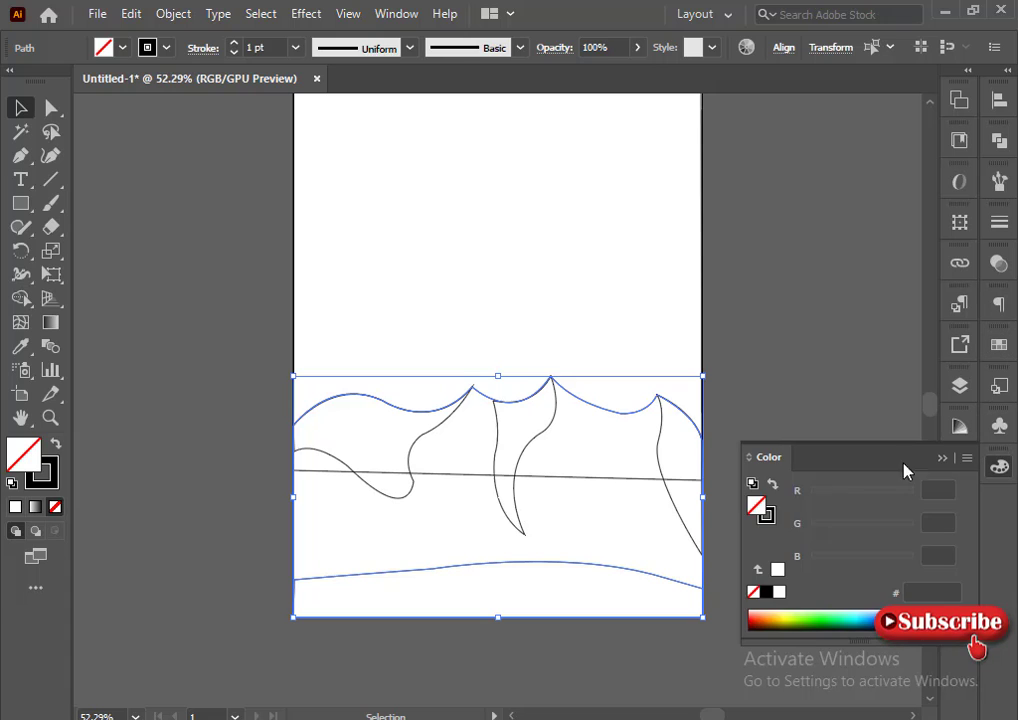
{"action": "left_click", "coordinate": [966, 457]}
{"action": "left_click", "coordinate": [850, 475]}
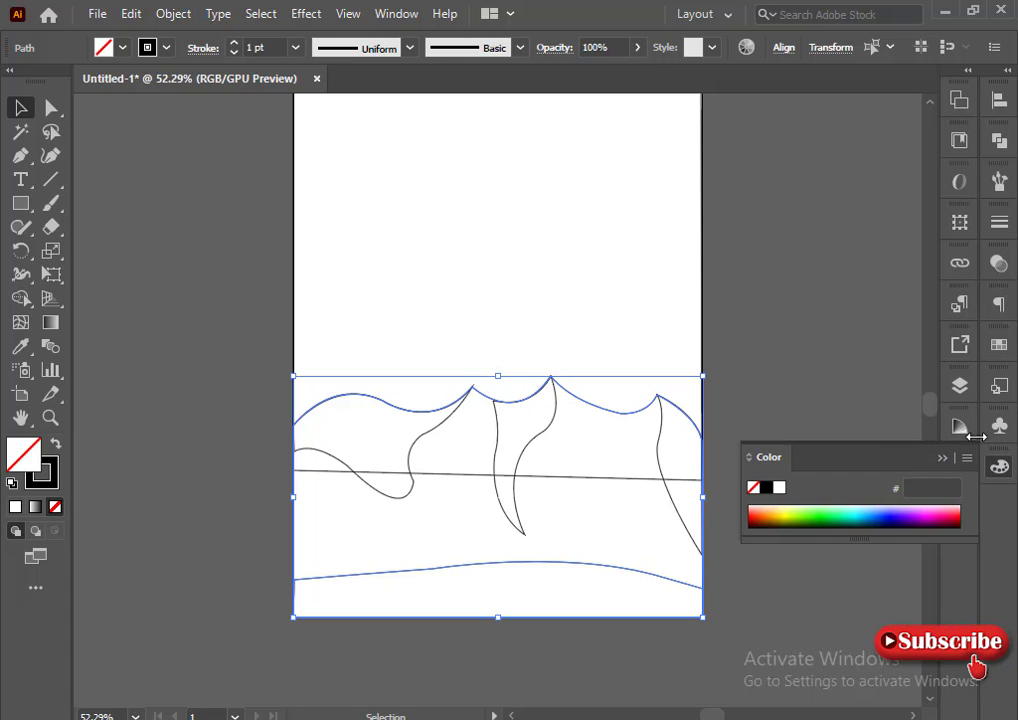
{"action": "left_click", "coordinate": [966, 457]}
{"action": "left_click", "coordinate": [868, 466]}
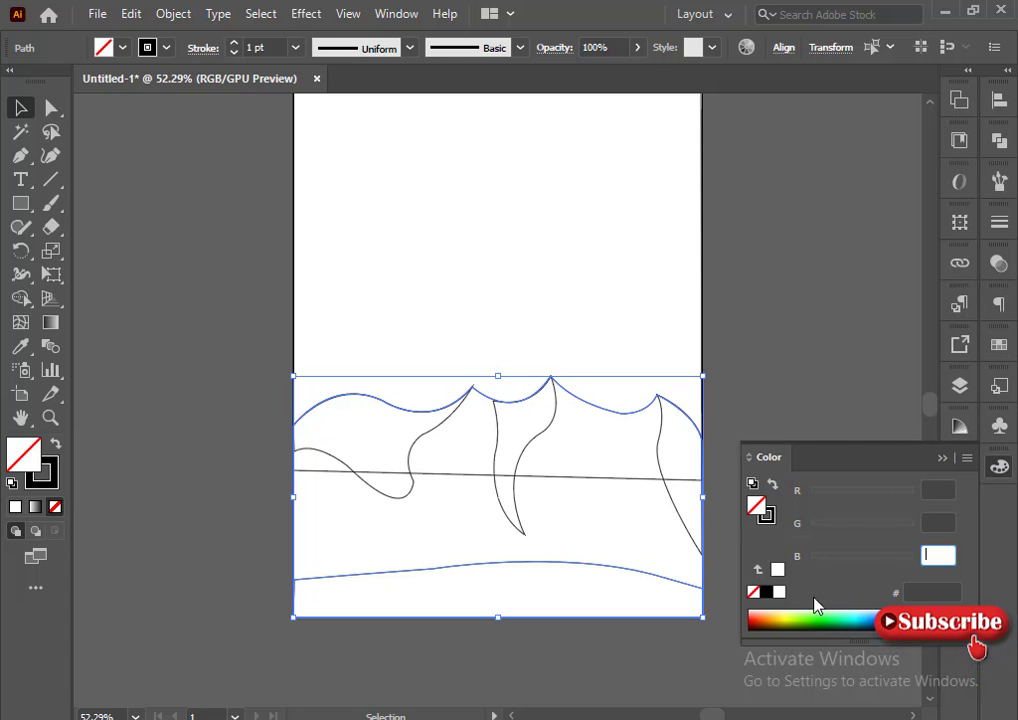
{"action": "left_click", "coordinate": [816, 620]}
{"action": "left_click", "coordinate": [966, 457]}
{"action": "left_click", "coordinate": [857, 554]}
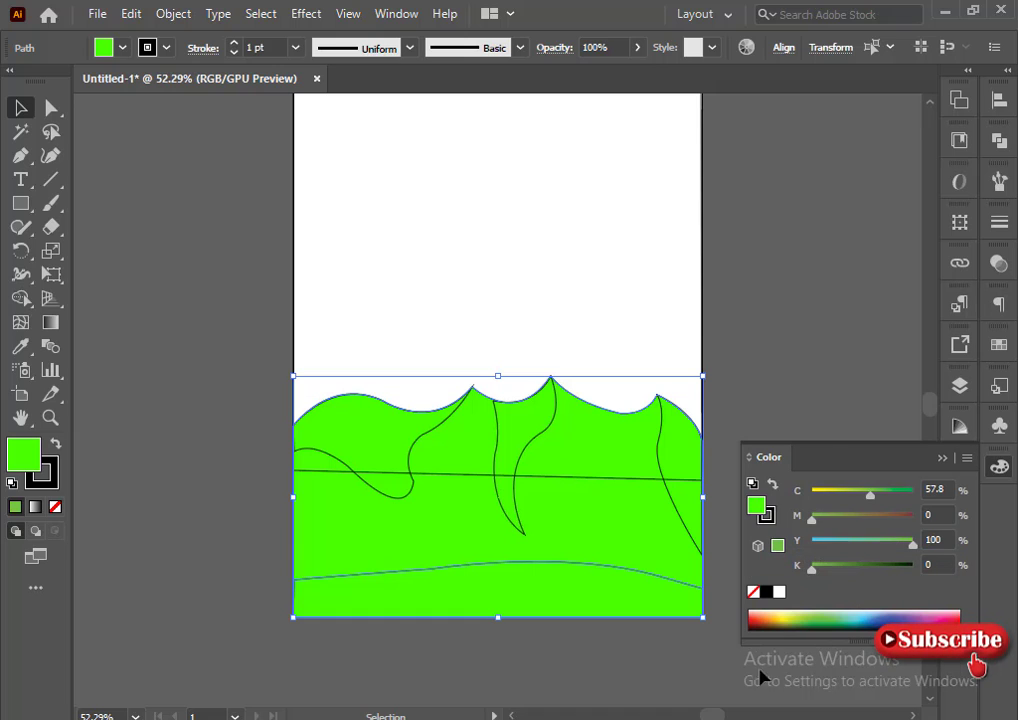
Recolor the mountain ridge shape salmon pink, with magenta at about 36%, yellow at about 30%, and no cyan or black
{"action": "left_click", "coordinate": [786, 618]}
{"action": "left_click_drag", "start_coordinate": [836, 545], "coordinate": [847, 549]}
{"action": "left_click", "coordinate": [847, 519]}
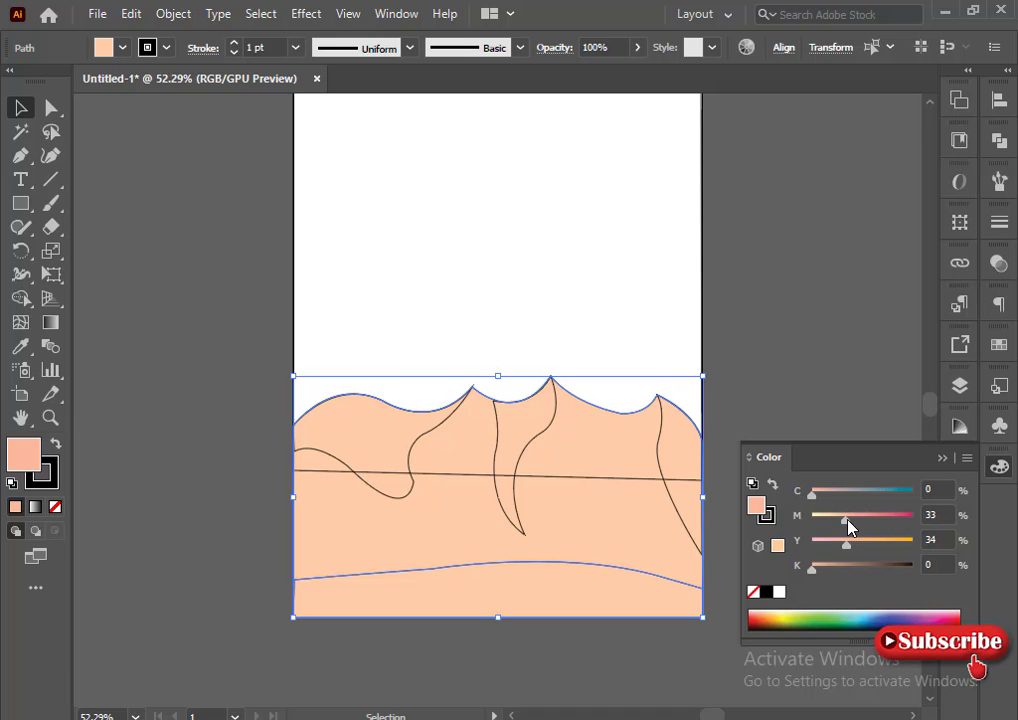
{"action": "left_click", "coordinate": [850, 519]}
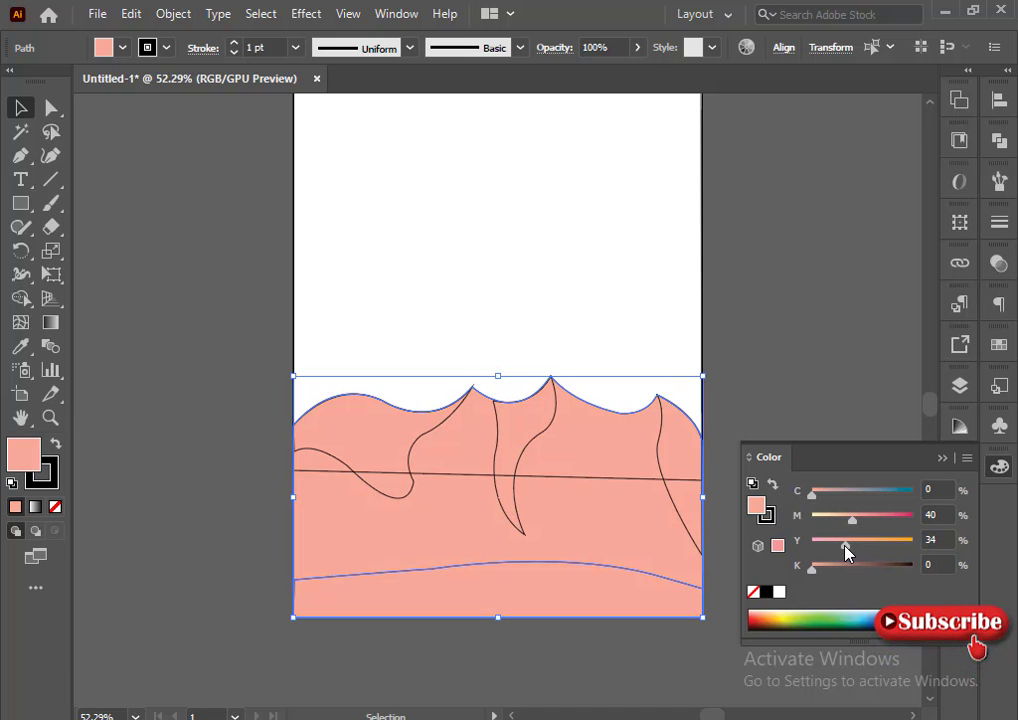
{"action": "mouse_move", "coordinate": [846, 523]}
{"action": "left_mouse_down"}
{"action": "mouse_move", "coordinate": [857, 525]}
{"action": "mouse_move", "coordinate": [850, 530]}
{"action": "left_mouse_up"}
Try a brown fill on the middle shading shape, with C 49.8, M 58.43, Y 100 and K 0
{"action": "left_click", "coordinate": [515, 532]}
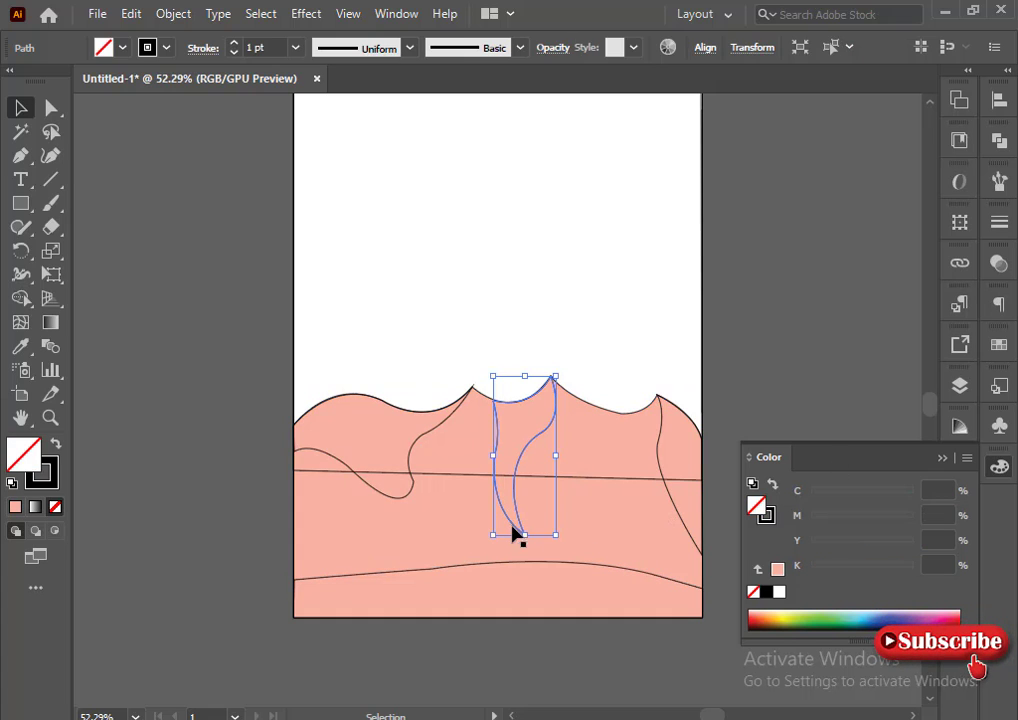
{"action": "left_click", "coordinate": [777, 569]}
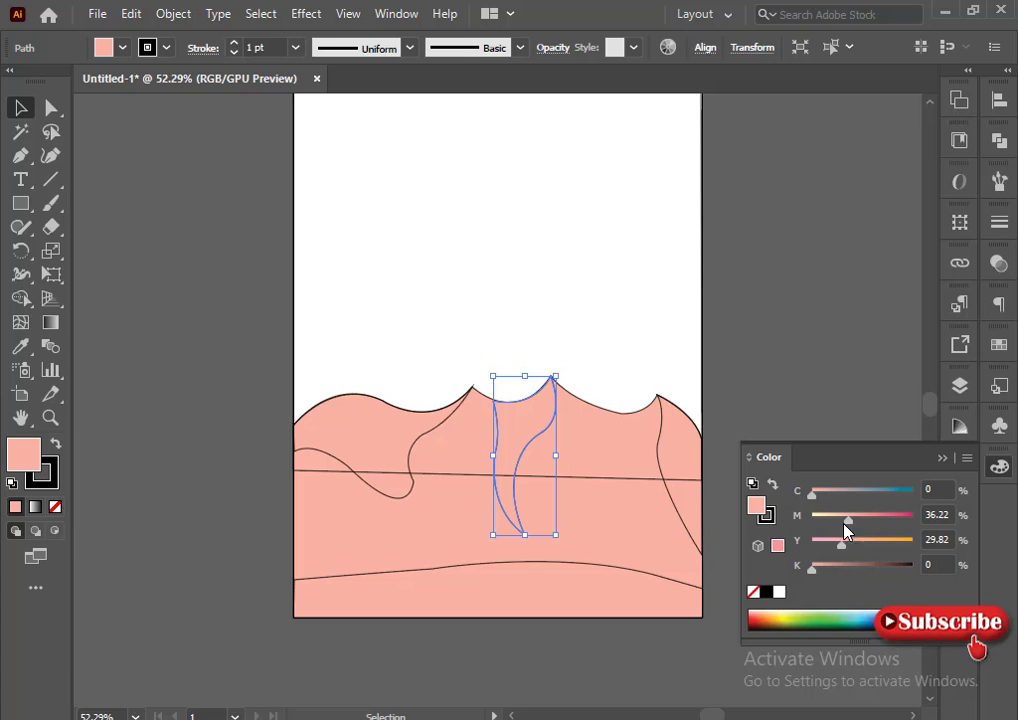
{"action": "mouse_move", "coordinate": [853, 524]}
{"action": "left_mouse_down"}
{"action": "mouse_move", "coordinate": [882, 527]}
{"action": "mouse_move", "coordinate": [857, 530]}
{"action": "left_mouse_up"}
{"action": "left_click", "coordinate": [777, 617]}
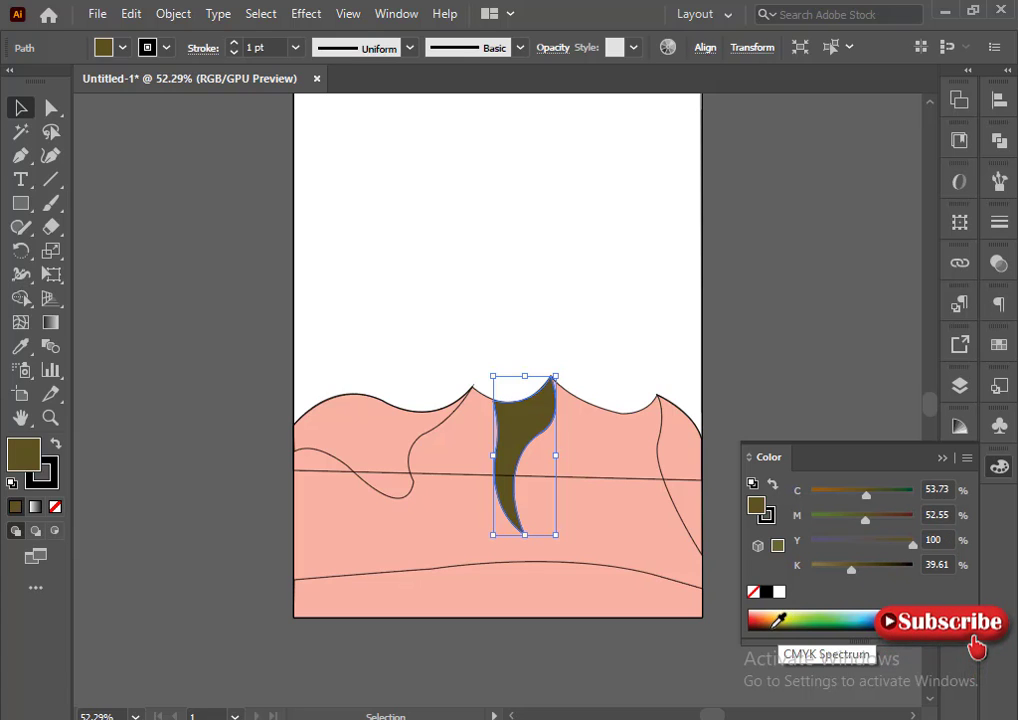
{"action": "left_click_drag", "start_coordinate": [777, 617], "coordinate": [779, 618]}
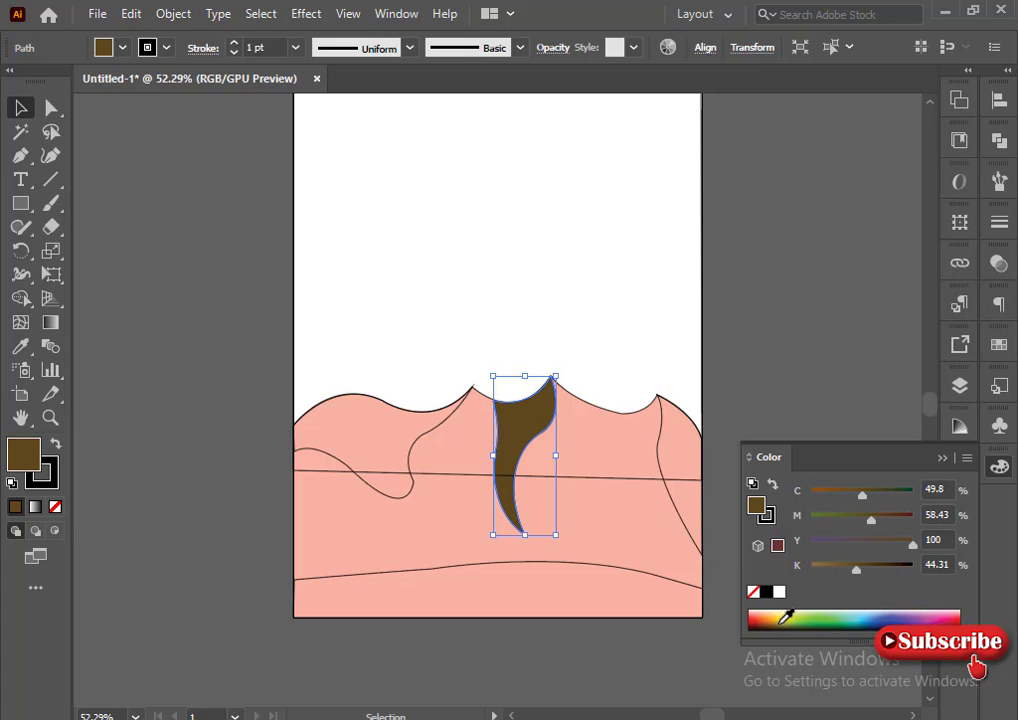
{"action": "left_click_drag", "start_coordinate": [875, 577], "coordinate": [795, 575]}
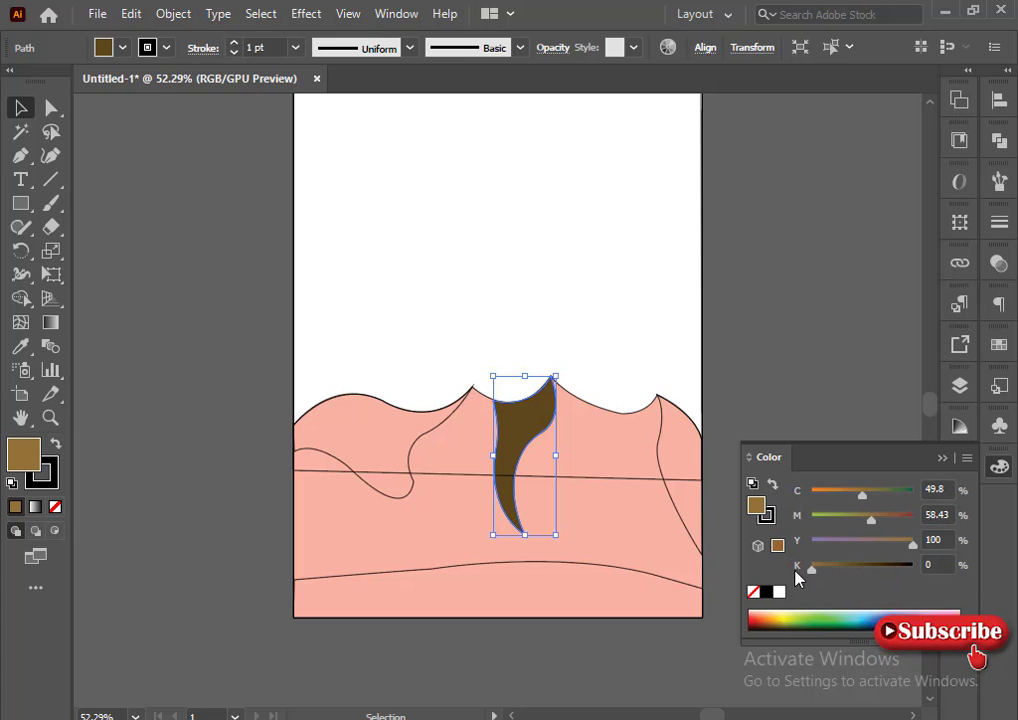
Apply a dark brown swatch to the middle shading shape, raise its magenta to 91% and reduce its black to lighten the red
{"action": "left_click", "coordinate": [999, 344]}
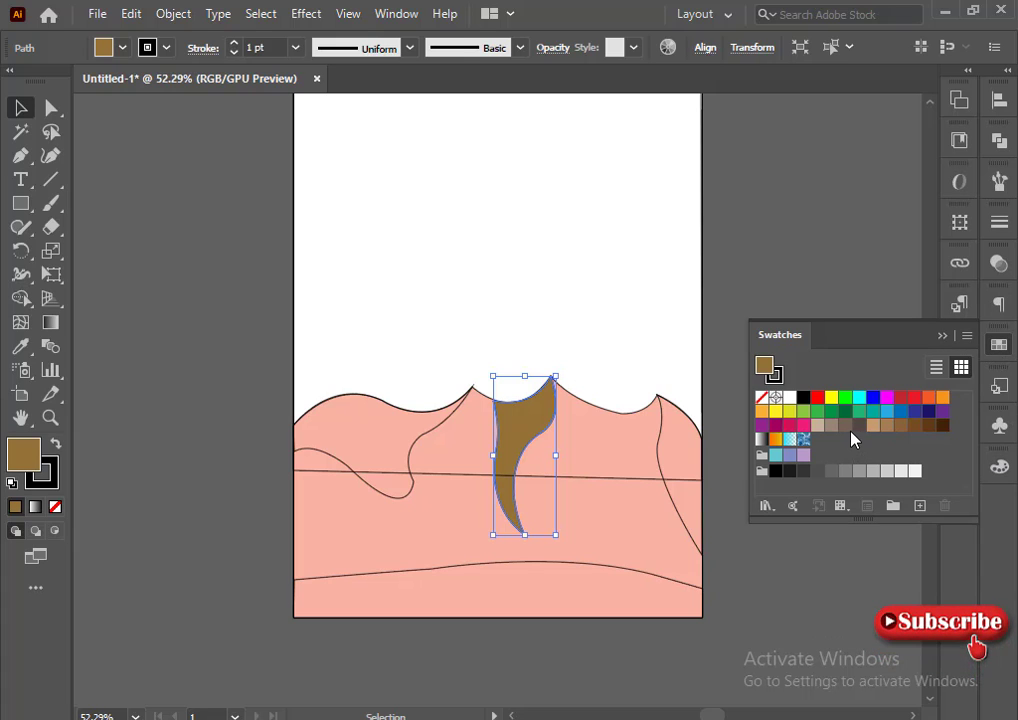
{"action": "left_click", "coordinate": [942, 428]}
{"action": "left_click", "coordinate": [999, 466]}
{"action": "left_click_drag", "start_coordinate": [897, 566], "coordinate": [844, 575]}
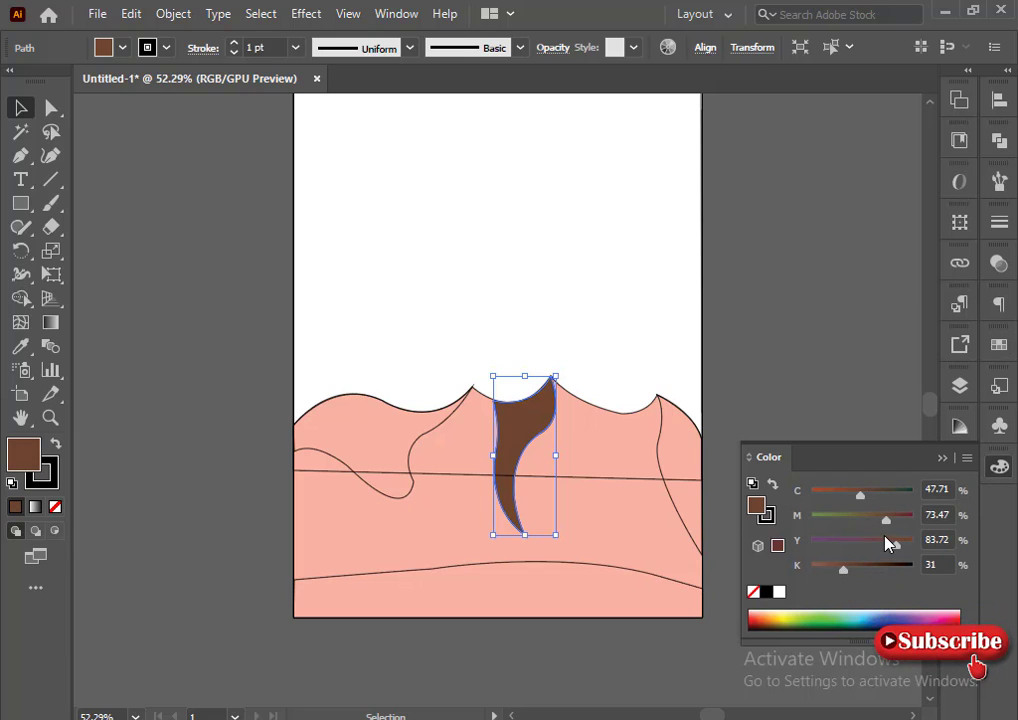
{"action": "left_click_drag", "start_coordinate": [891, 521], "coordinate": [903, 521]}
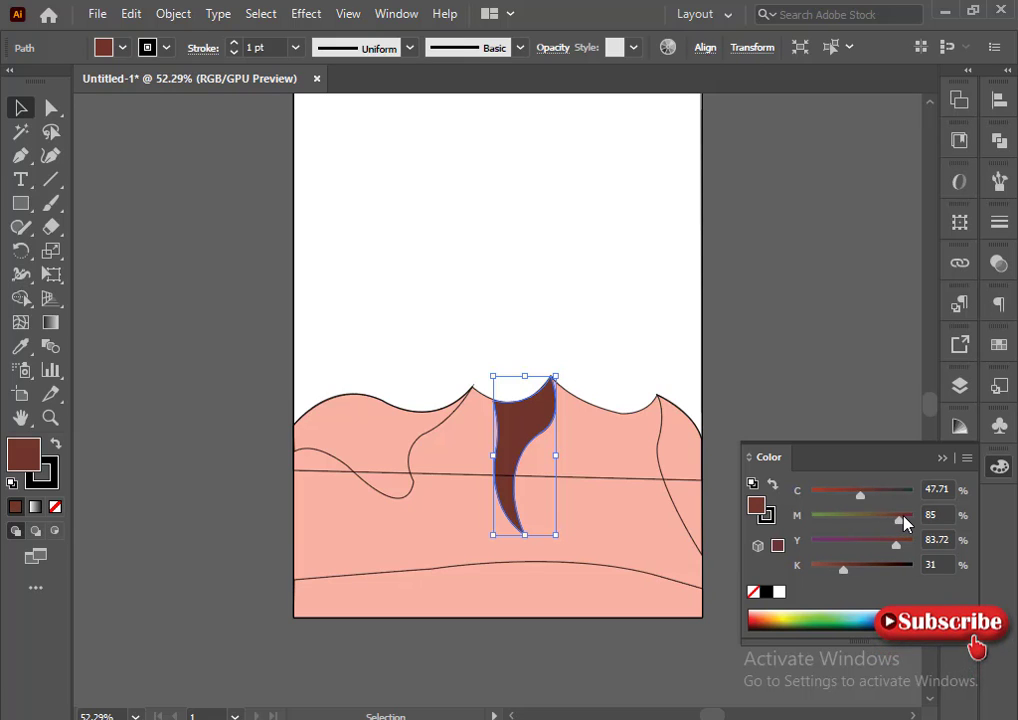
{"action": "left_click_drag", "start_coordinate": [843, 567], "coordinate": [823, 571]}
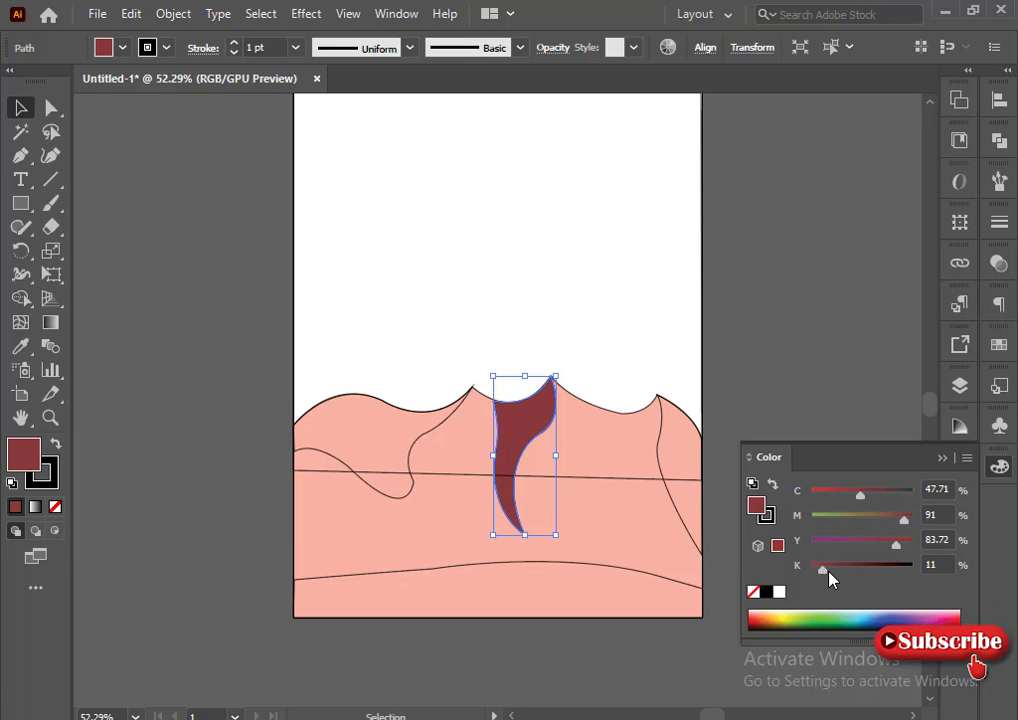
Switch the color values to HSB and set the middle shading shape's brightness to about 75%
{"action": "left_click", "coordinate": [966, 457]}
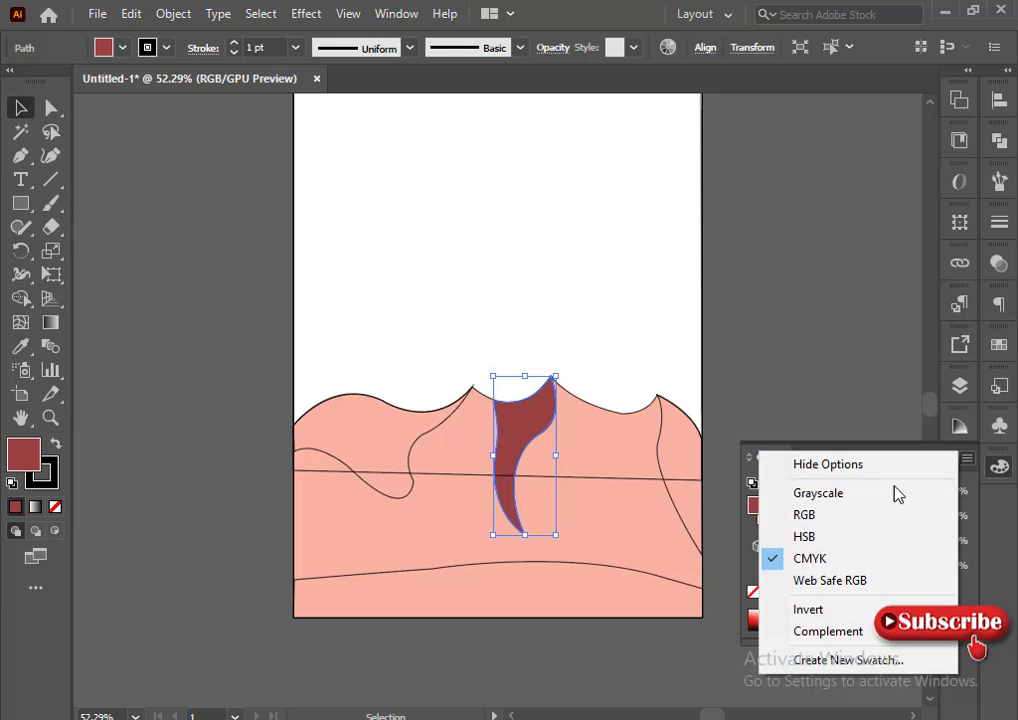
{"action": "left_click", "coordinate": [843, 546]}
{"action": "left_click_drag", "start_coordinate": [875, 563], "coordinate": [888, 568]}
Round the sharp corner at the lowest bend of the left shading shape with a radius of about 0.35 in
{"action": "left_click", "coordinate": [389, 500]}
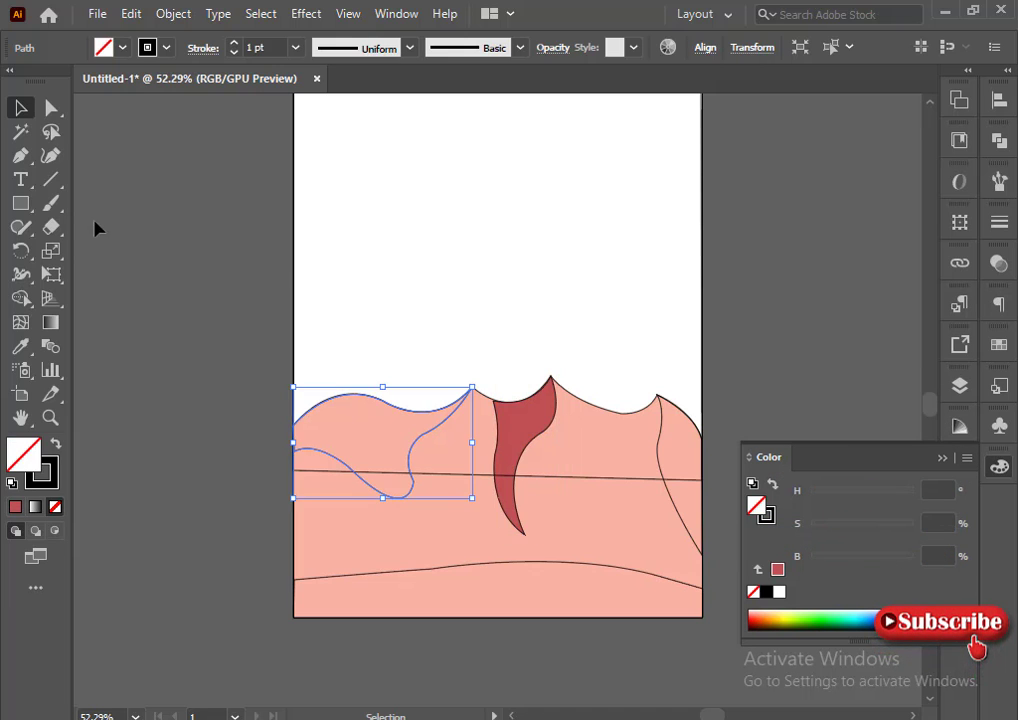
{"action": "left_click", "coordinate": [51, 107]}
{"action": "left_click", "coordinate": [413, 481]}
{"action": "left_click_drag", "start_coordinate": [395, 483], "coordinate": [287, 486]}
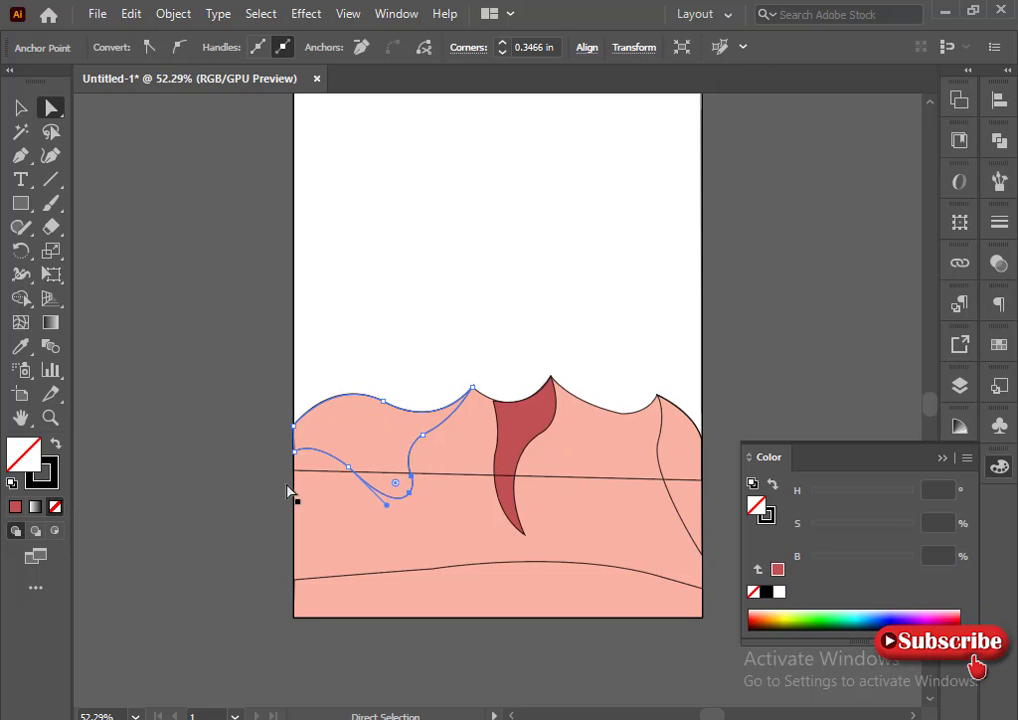
Copy the middle shading shape's red fill onto the left and right shading shapes with the Eyedropper
{"action": "left_click", "coordinate": [20, 107]}
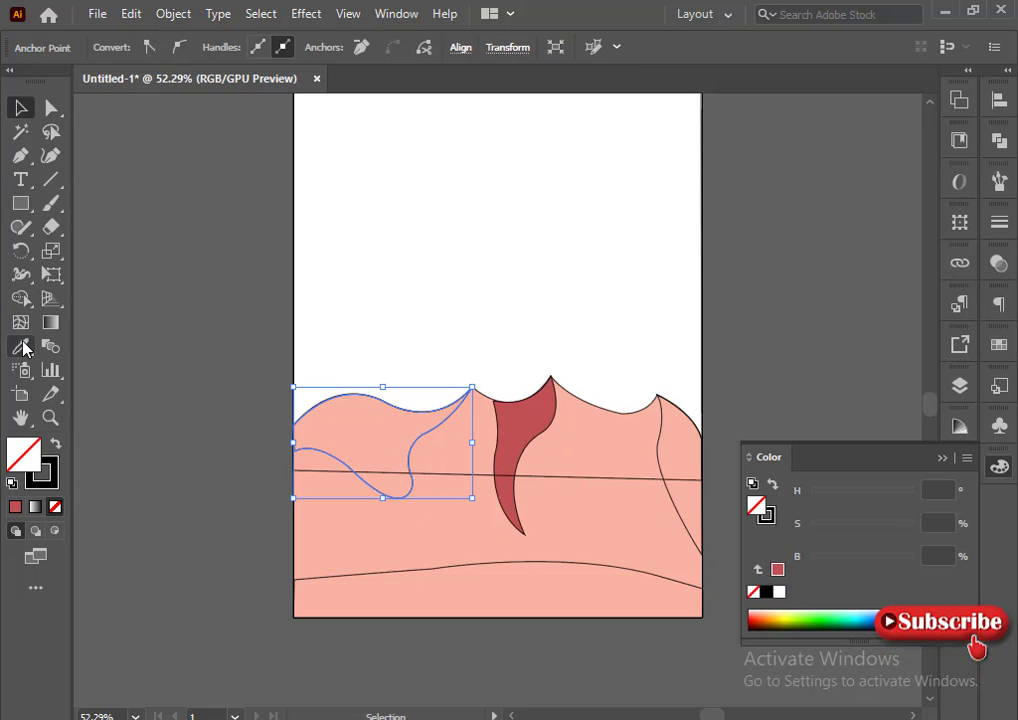
{"action": "left_click", "coordinate": [20, 346]}
{"action": "left_click", "coordinate": [517, 447]}
{"action": "left_click", "coordinate": [20, 107]}
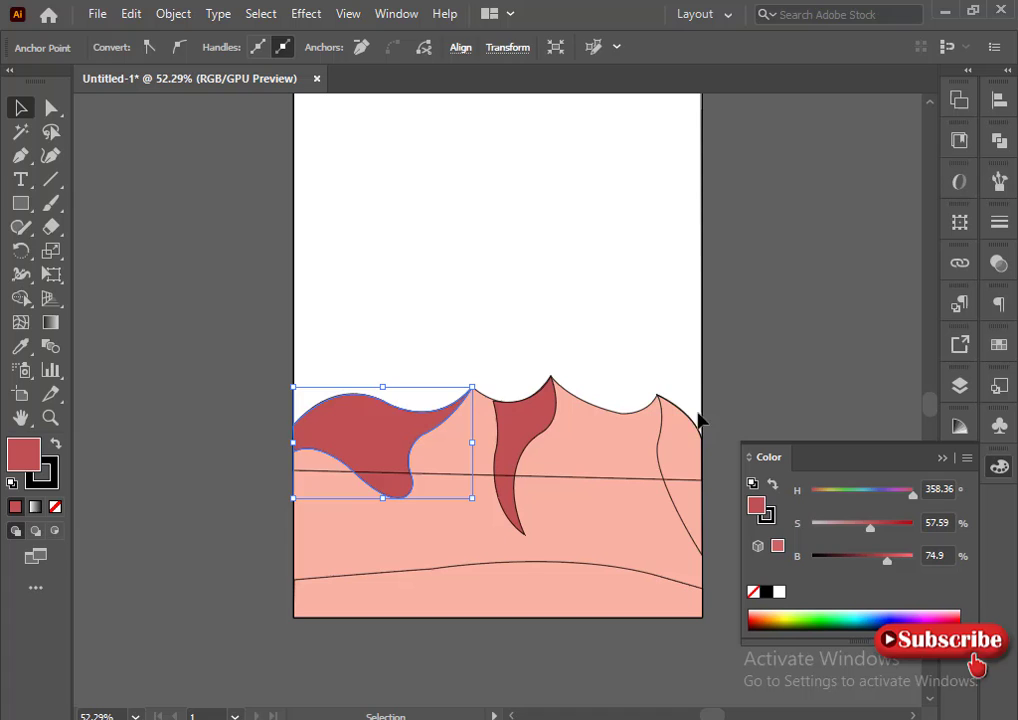
{"action": "left_click", "coordinate": [663, 461]}
{"action": "left_click", "coordinate": [20, 346]}
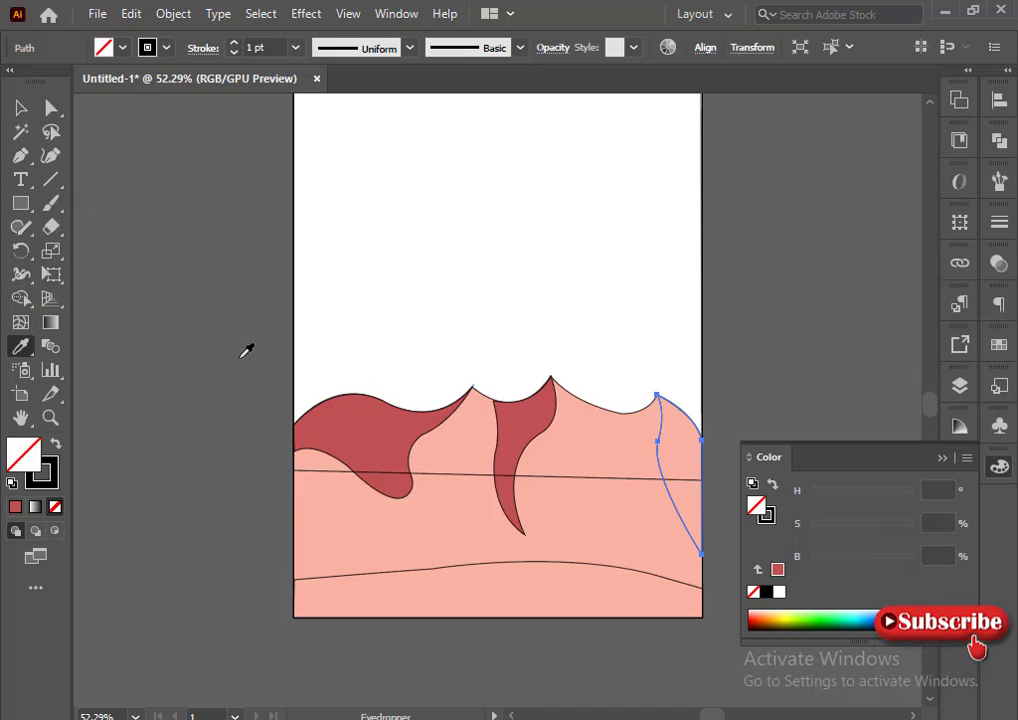
{"action": "left_click", "coordinate": [365, 413]}
{"action": "left_click", "coordinate": [20, 107]}
Fill the sky shape with the mountain's salmon pink using the Eyedropper and send it behind all other shapes
{"action": "left_click_drag", "start_coordinate": [300, 254], "coordinate": [510, 300]}
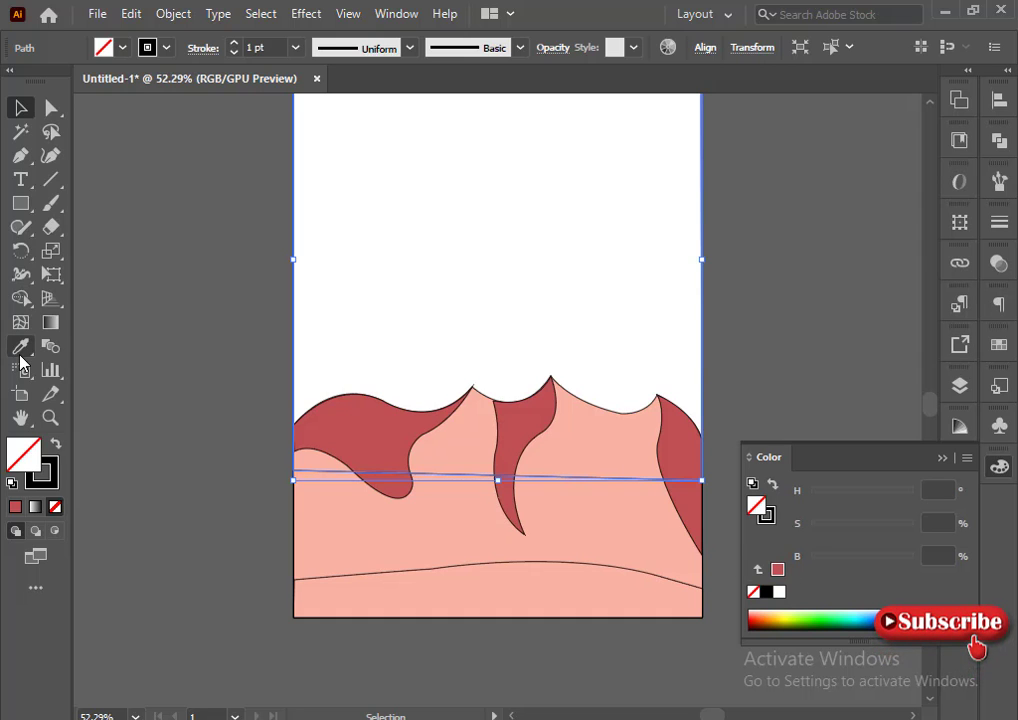
{"action": "left_click", "coordinate": [20, 347]}
{"action": "left_click", "coordinate": [461, 538]}
{"action": "key", "text": "v"}
{"action": "right_click", "coordinate": [500, 291]}
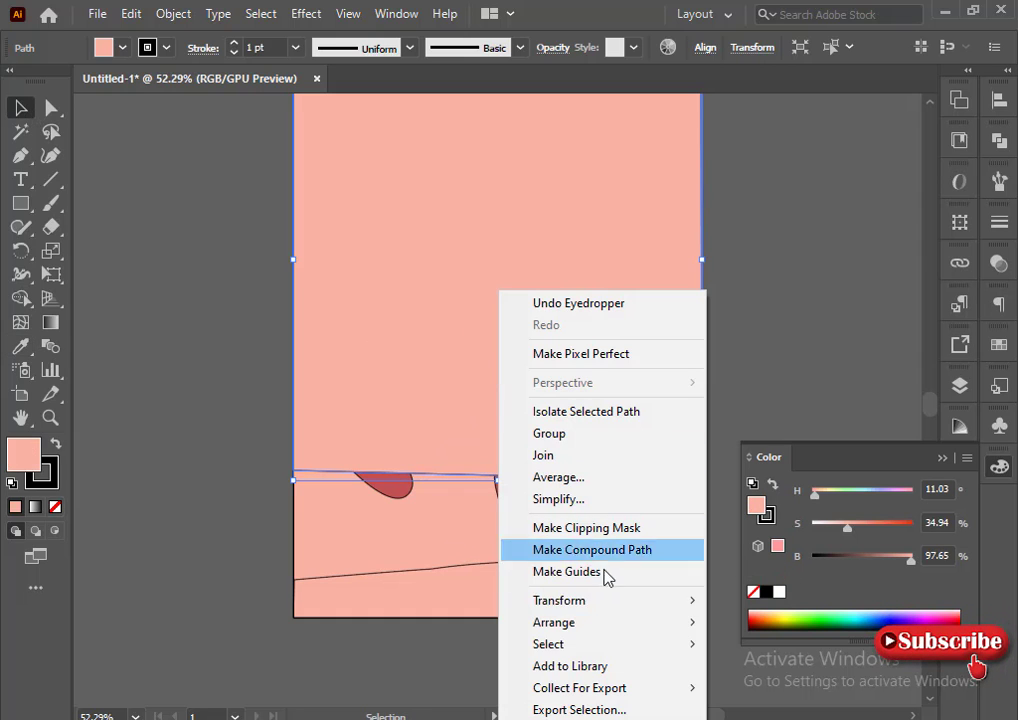
{"action": "mouse_move", "coordinate": [565, 630]}
{"action": "left_click", "coordinate": [795, 688]}
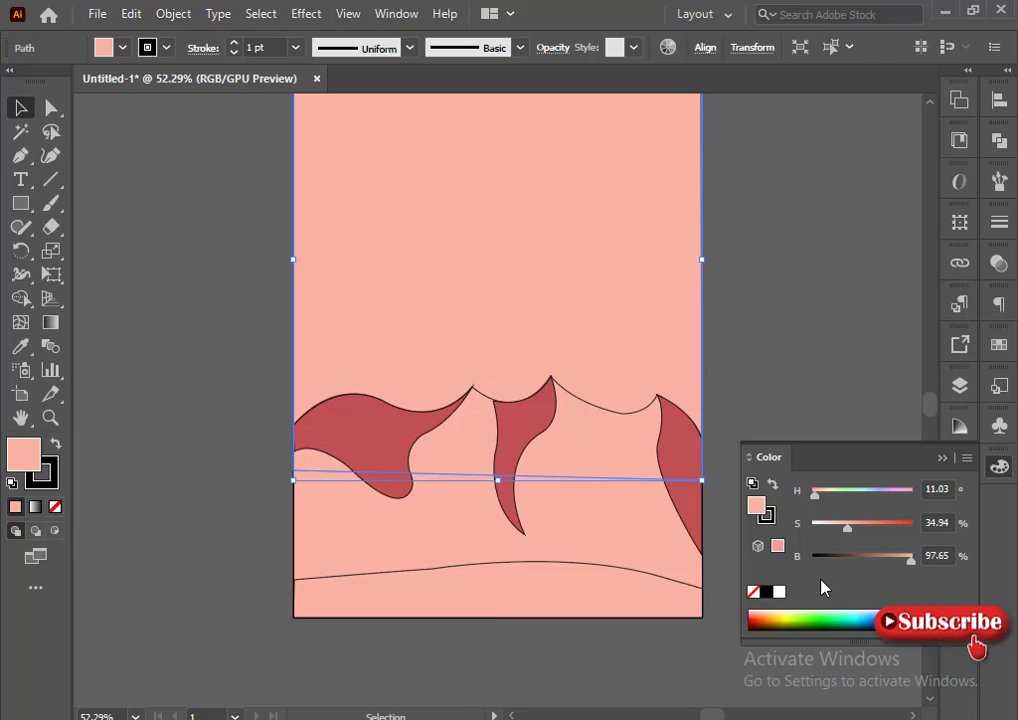
Recolor the sky shape pale peach in HSB, with hue about 17°, saturation about 18% and brightness 100%
{"action": "left_click", "coordinate": [967, 457]}
{"action": "left_click", "coordinate": [866, 545]}
{"action": "mouse_move", "coordinate": [847, 521]}
{"action": "left_mouse_down"}
{"action": "mouse_move", "coordinate": [823, 533]}
{"action": "mouse_move", "coordinate": [886, 552]}
{"action": "mouse_move", "coordinate": [811, 546]}
{"action": "mouse_move", "coordinate": [841, 521]}
{"action": "mouse_move", "coordinate": [838, 548]}
{"action": "mouse_move", "coordinate": [866, 545]}
{"action": "mouse_move", "coordinate": [846, 521]}
{"action": "left_mouse_up"}
{"action": "left_click", "coordinate": [966, 457]}
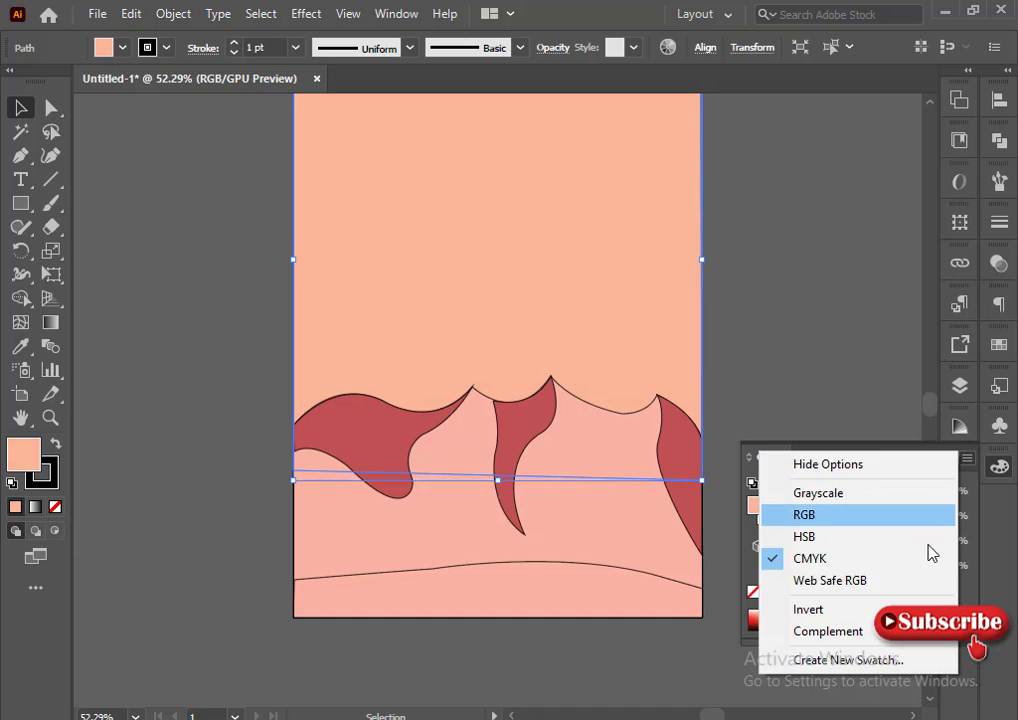
{"action": "left_click", "coordinate": [870, 538]}
{"action": "left_click_drag", "start_coordinate": [893, 561], "coordinate": [929, 566]}
{"action": "left_click_drag", "start_coordinate": [851, 523], "coordinate": [833, 534]}
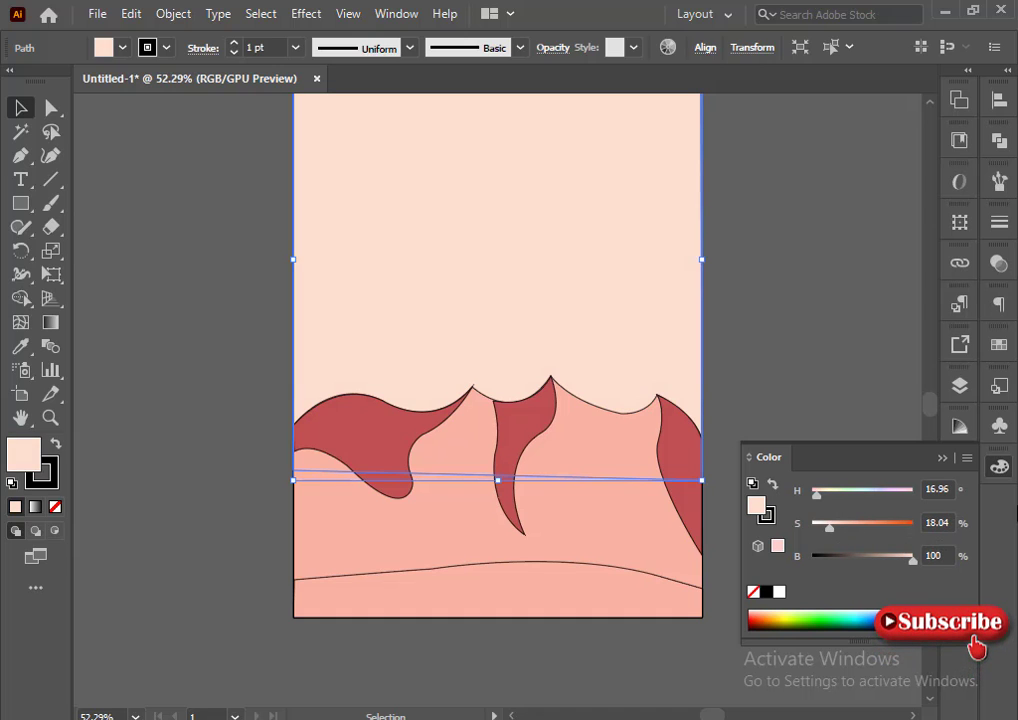
Reset the sky fill to white in CMYK and tint it pale pink with about 18% magenta and a trace of yellow
{"action": "left_click", "coordinate": [966, 457]}
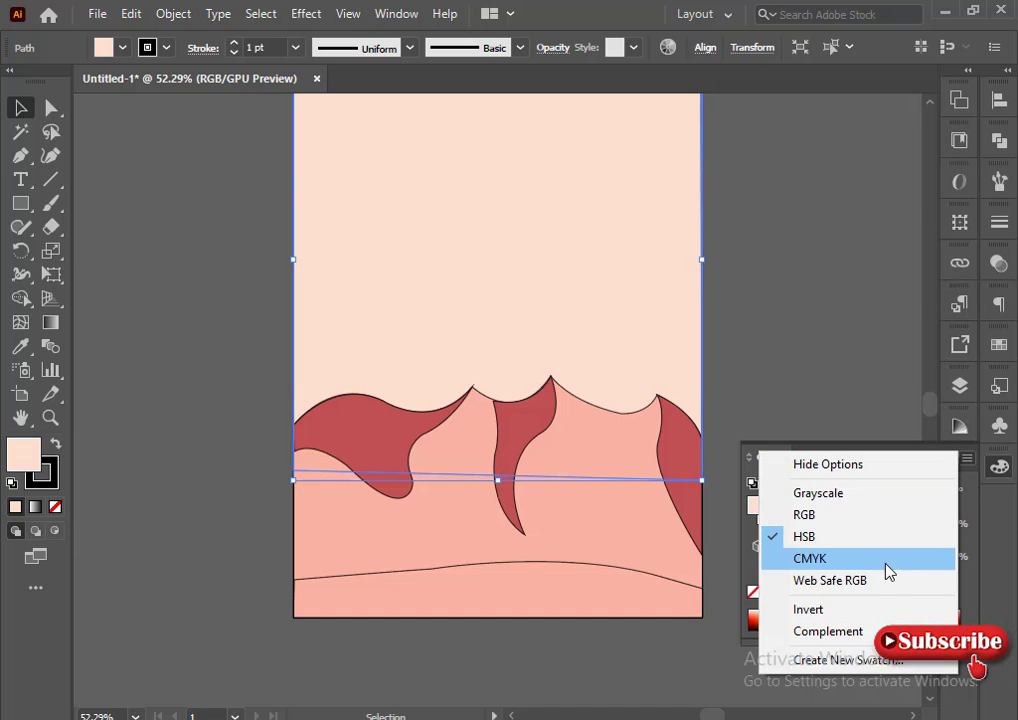
{"action": "left_click", "coordinate": [851, 568]}
{"action": "mouse_move", "coordinate": [826, 520]}
{"action": "left_mouse_down"}
{"action": "mouse_move", "coordinate": [910, 520]}
{"action": "mouse_move", "coordinate": [829, 521]}
{"action": "left_mouse_up"}
{"action": "left_click", "coordinate": [779, 591]}
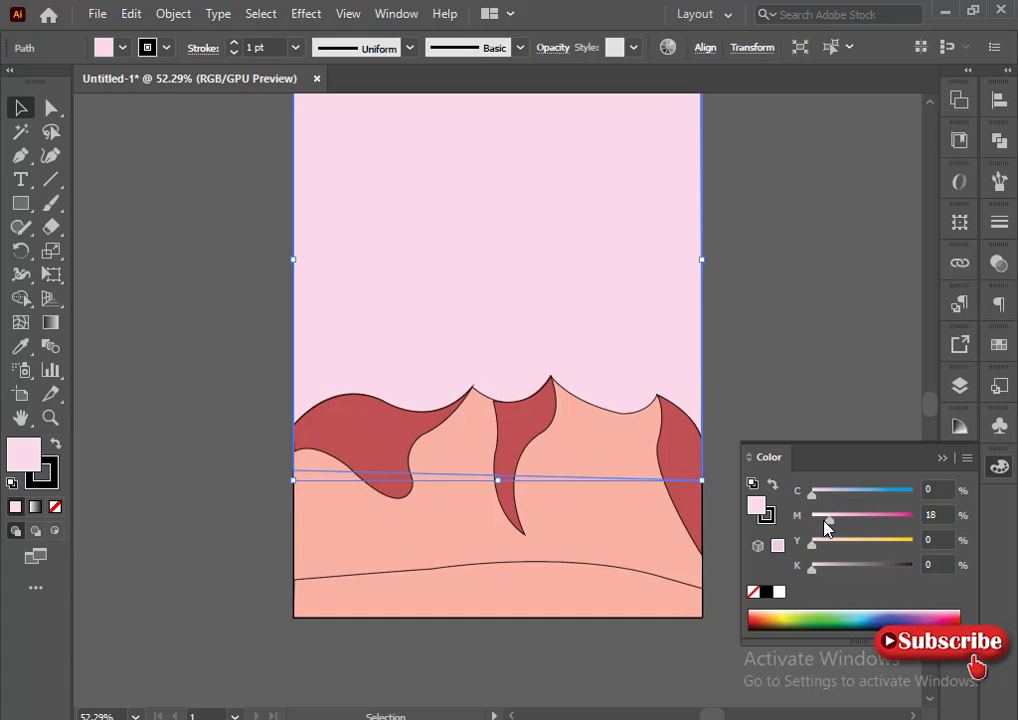
{"action": "left_click_drag", "start_coordinate": [827, 521], "coordinate": [815, 548]}
Set the sky's saturation to about 14% in HSB, return the color values to CMYK and deselect the shape
{"action": "left_click", "coordinate": [967, 457]}
{"action": "left_click", "coordinate": [888, 536]}
{"action": "left_click", "coordinate": [827, 526]}
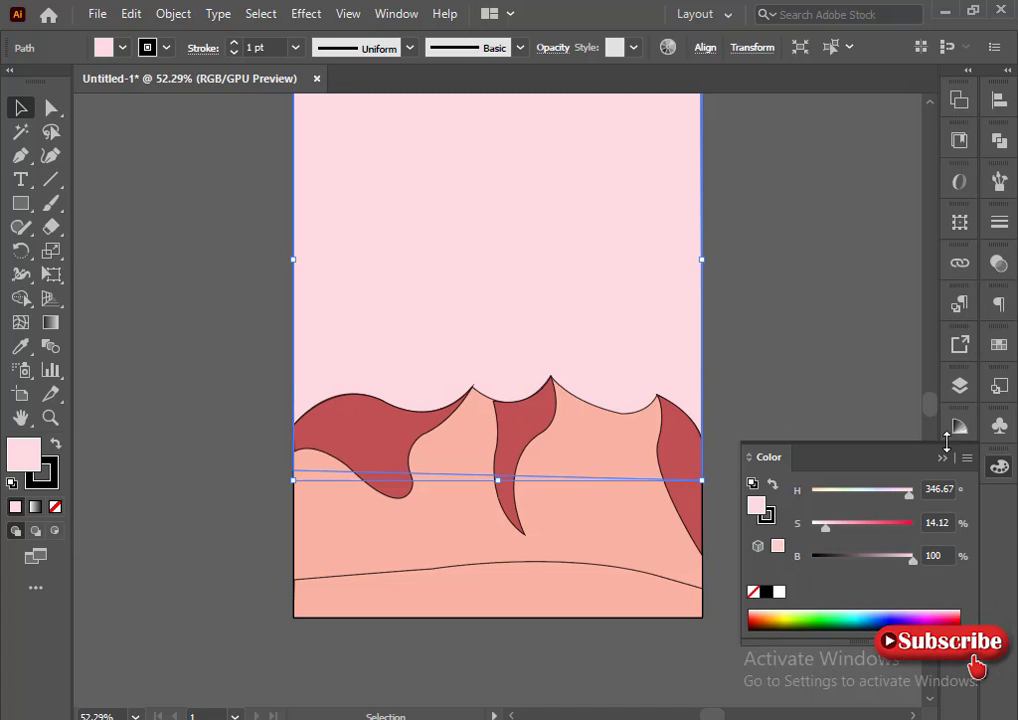
{"action": "left_click", "coordinate": [967, 457]}
{"action": "left_click", "coordinate": [810, 558]}
{"action": "left_click", "coordinate": [266, 416]}
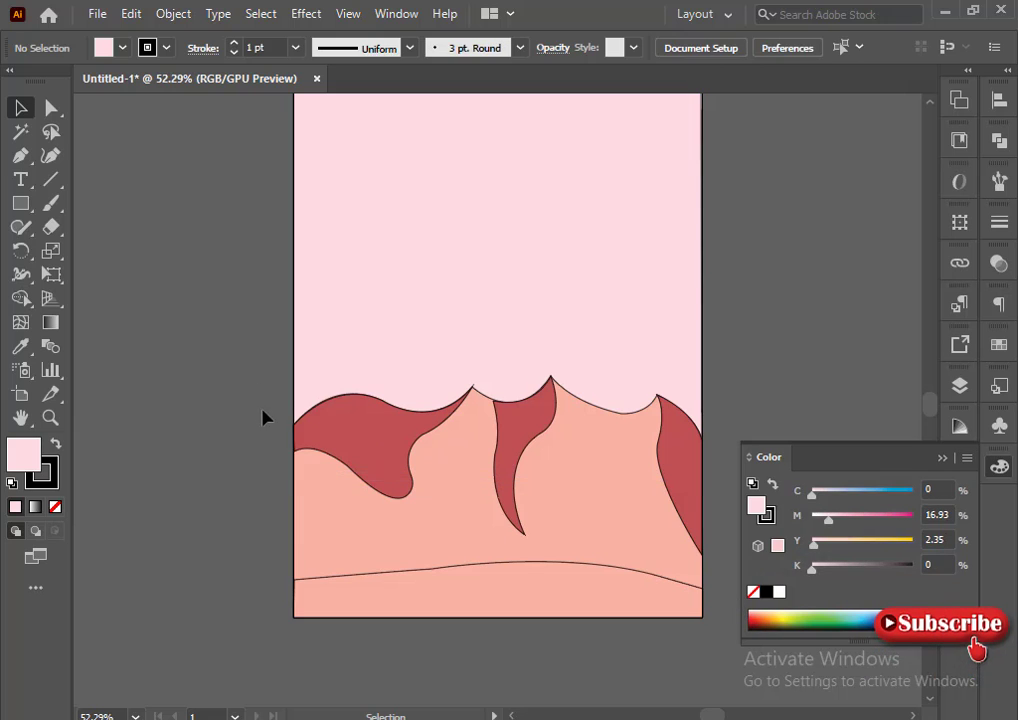
Copy the left shading shape's red fill onto the foreground hill with the Eyedropper
{"action": "left_click", "coordinate": [357, 584]}
{"action": "left_click", "coordinate": [20, 346]}
{"action": "left_click", "coordinate": [379, 420]}
{"action": "left_click", "coordinate": [20, 107]}
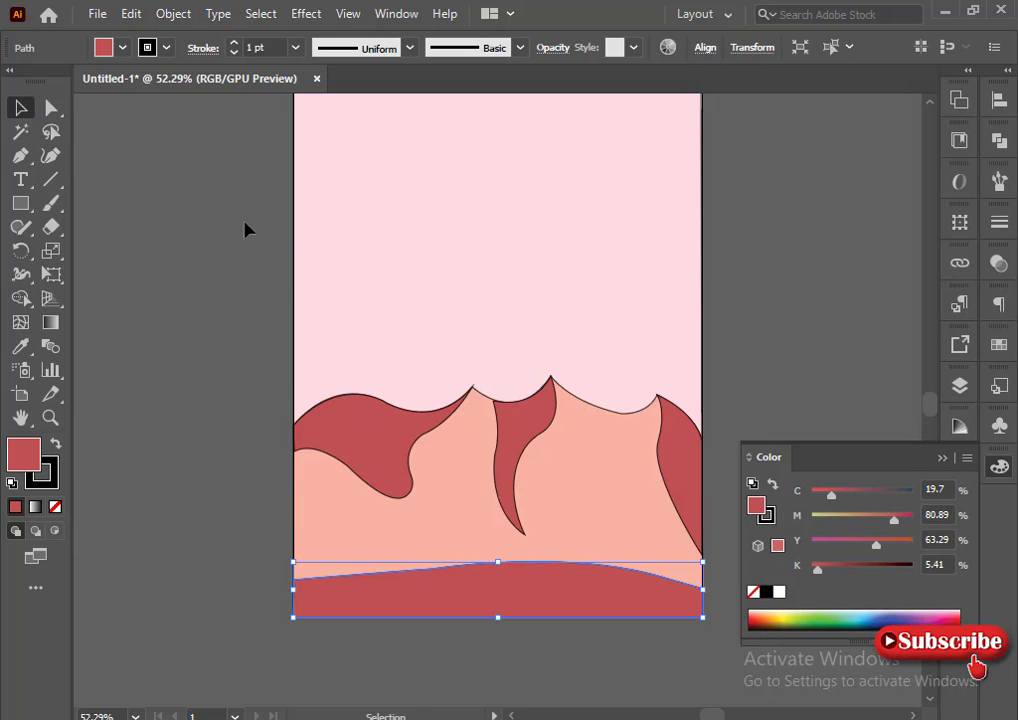
Remove the black outline from all shapes of the landscape, keeping their fills
{"action": "left_click_drag", "start_coordinate": [667, 651], "coordinate": [165, 449]}
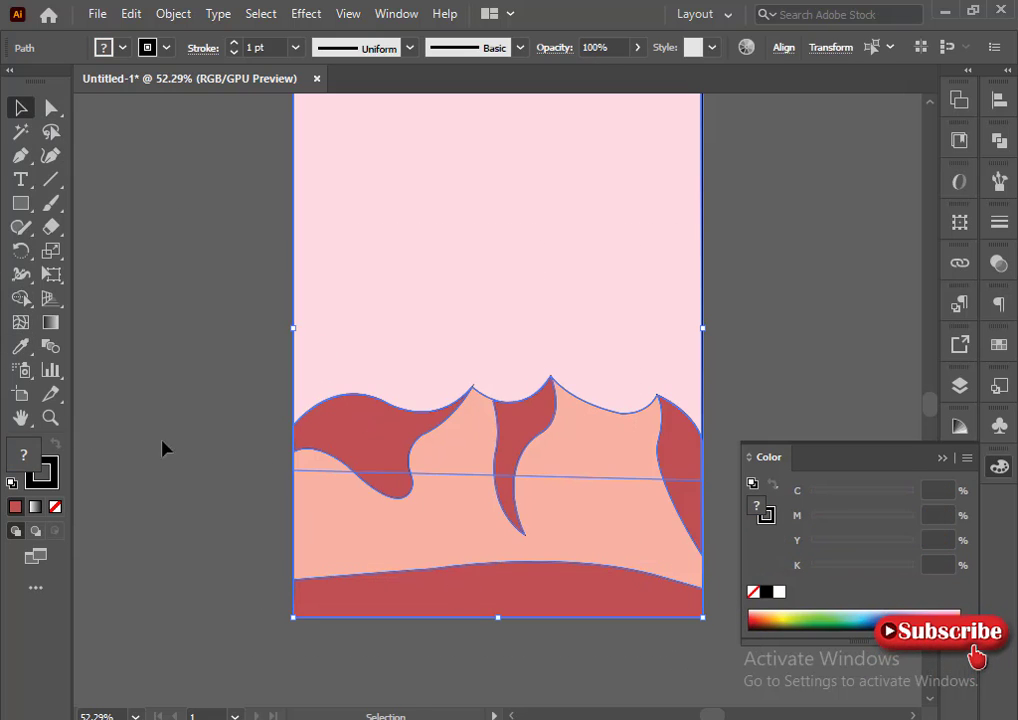
{"action": "left_click", "coordinate": [57, 479]}
{"action": "left_click", "coordinate": [55, 507]}
{"action": "left_click", "coordinate": [22, 460]}
{"action": "left_click", "coordinate": [240, 543]}
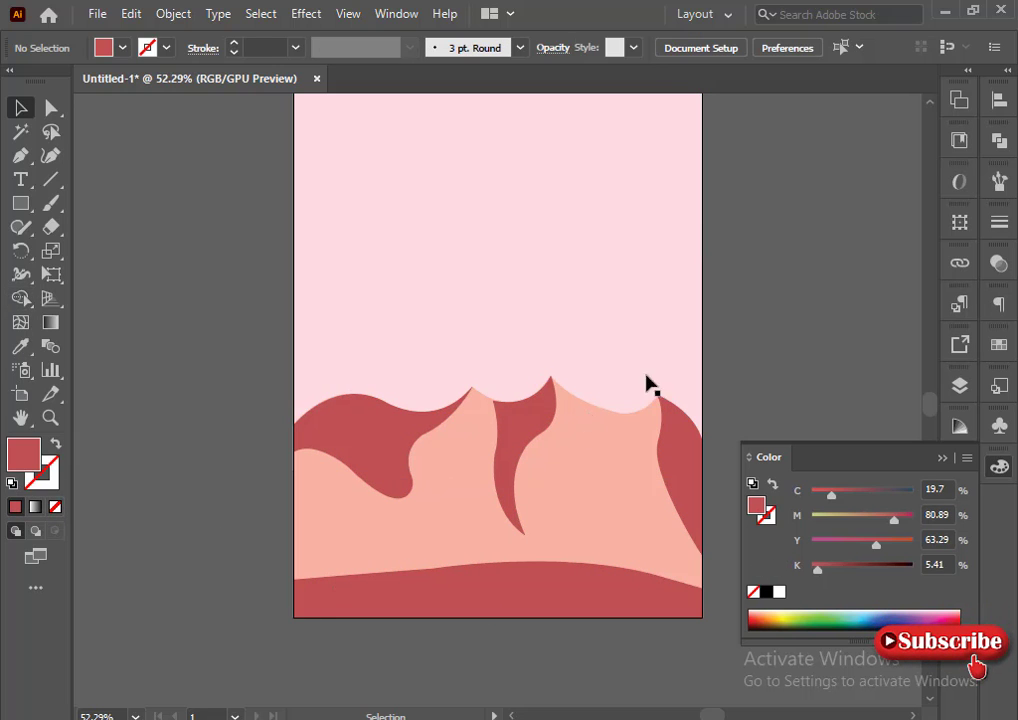
Start a new Pen path in the empty area below the artboard with a short, nearly vertical edge
{"action": "left_click", "coordinate": [942, 458]}
{"action": "scroll", "coordinate": [768, 420], "scroll_direction": "up", "scroll_amount": 1}
{"action": "scroll", "coordinate": [734, 418], "scroll_direction": "down", "scroll_amount": 5}
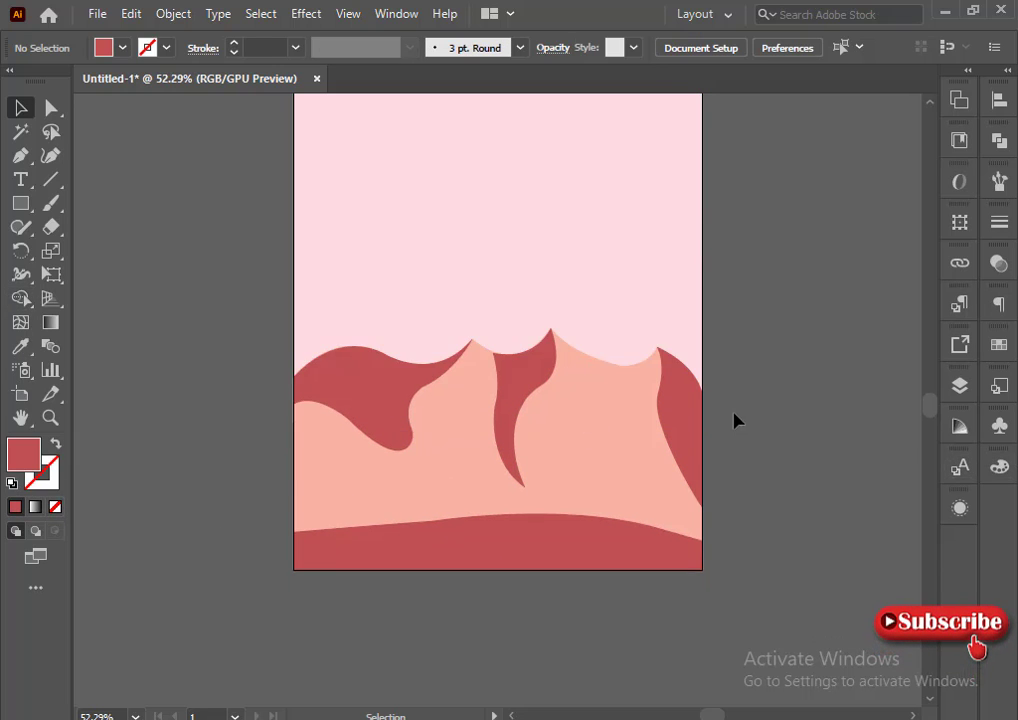
{"action": "left_click", "coordinate": [20, 155]}
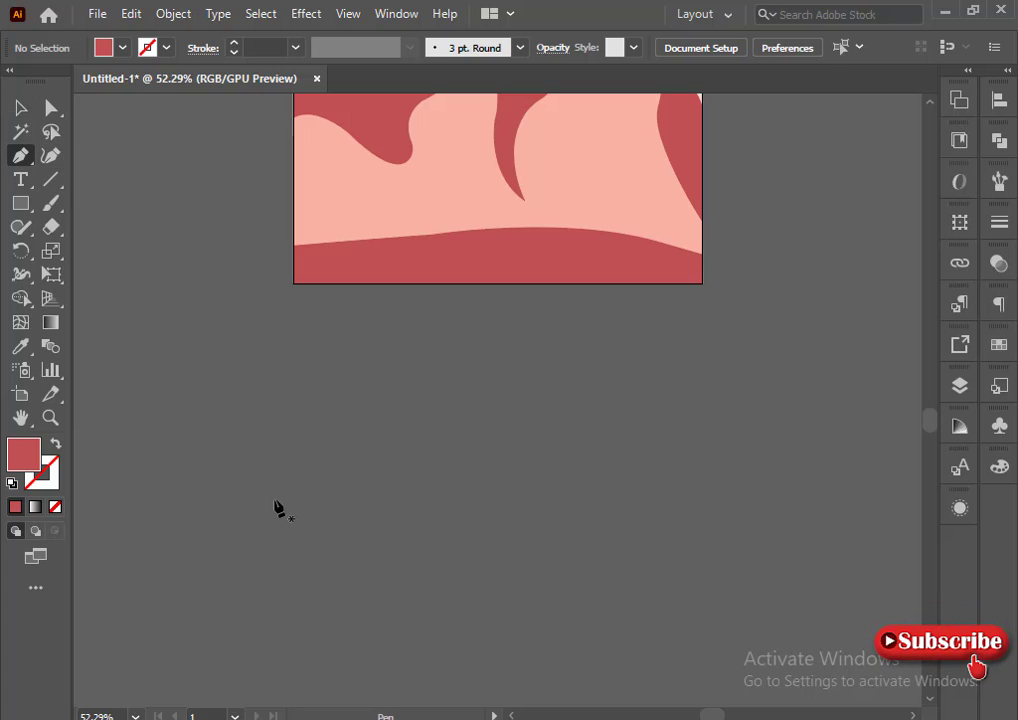
{"action": "left_click_drag", "start_coordinate": [275, 499], "coordinate": [277, 450]}
{"action": "left_click", "coordinate": [276, 428]}
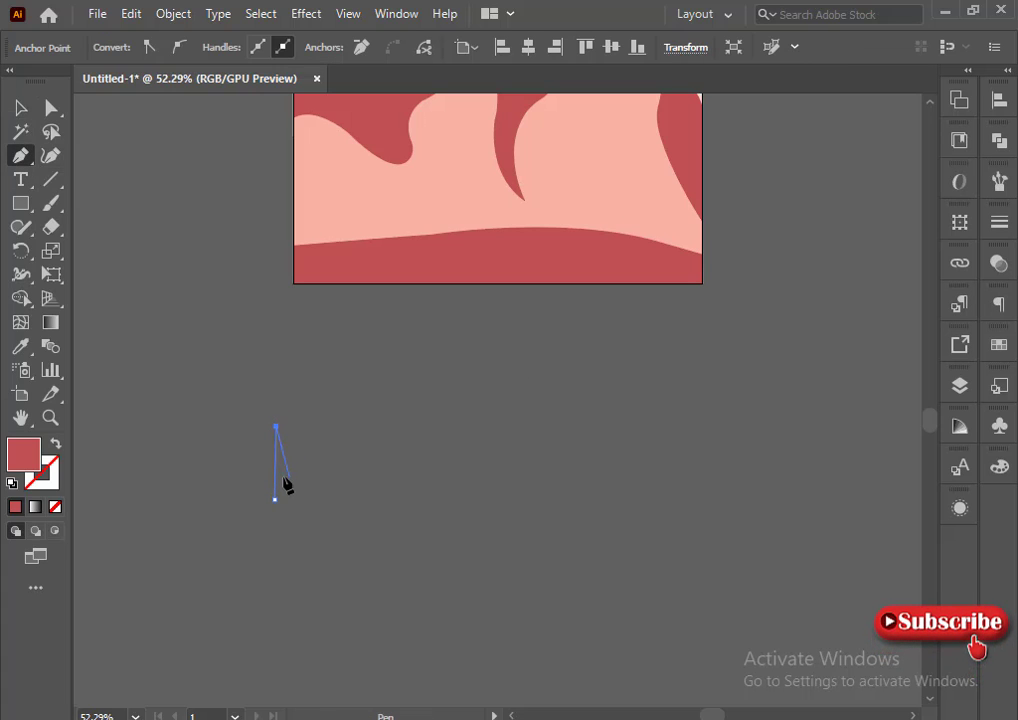